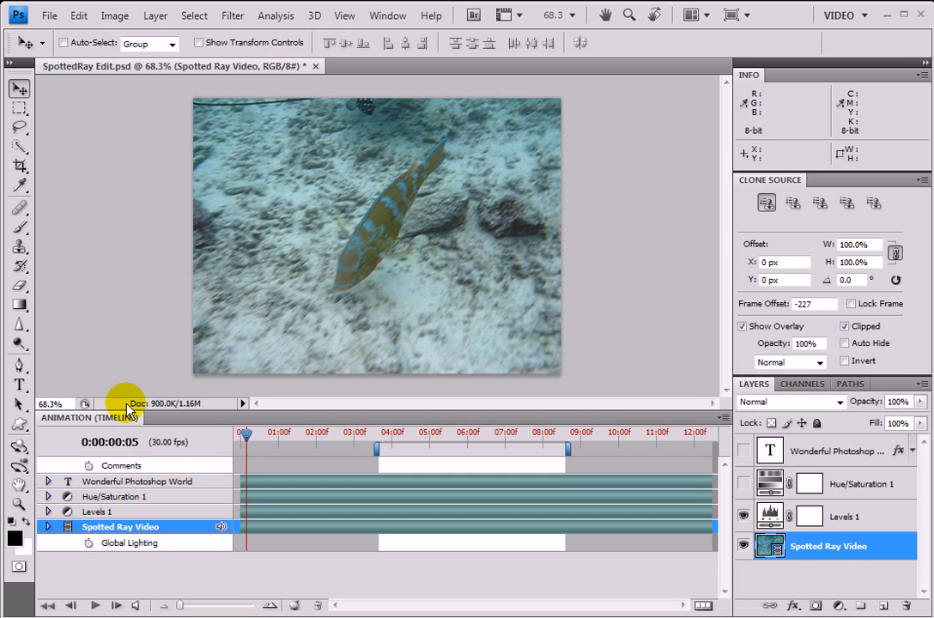
# Close the SpottedRay Edit.psd document and switch to the Advanced 3D workspace
pyautogui.click(315, 67)
pyautogui.click(464, 243)
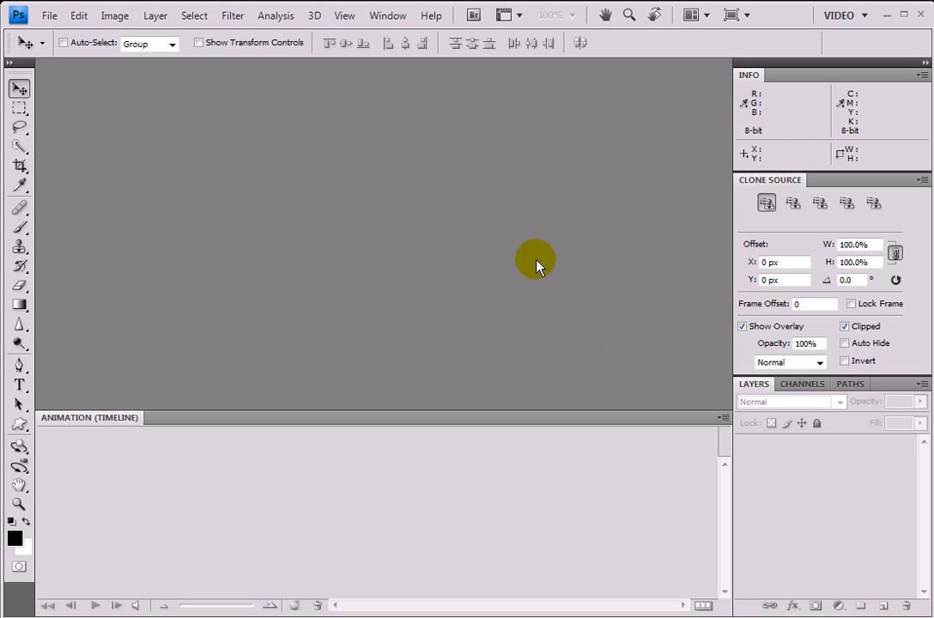
pyautogui.click(850, 16)
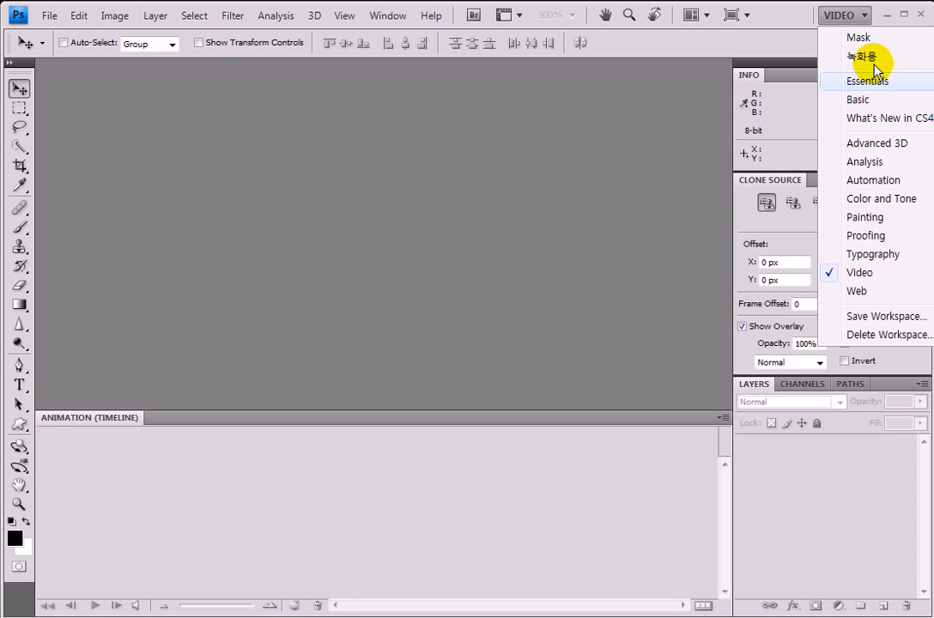
pyautogui.click(877, 144)
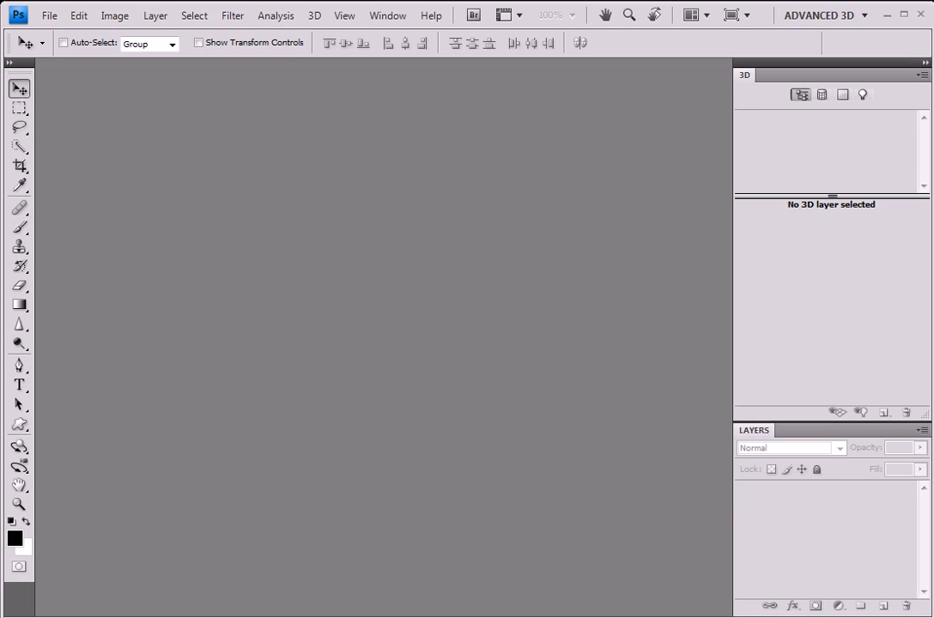
# Switch to Adobe Bridge and preview Hand_Finished.max, the hand photo, UV map and texture bitmaps, and hand.obj
pyautogui.hotkey('alt', 'Tab')
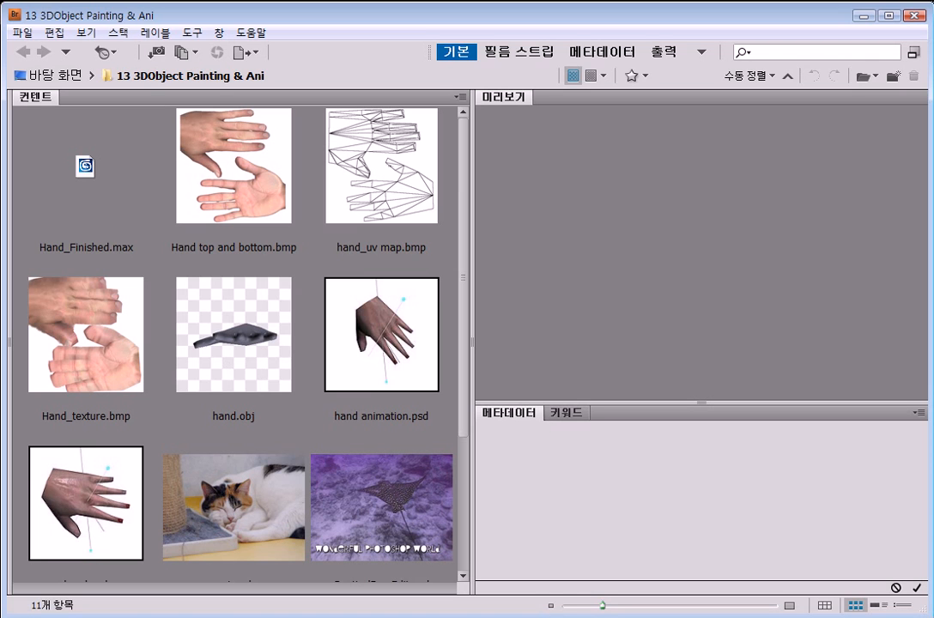
pyautogui.click(98, 219)
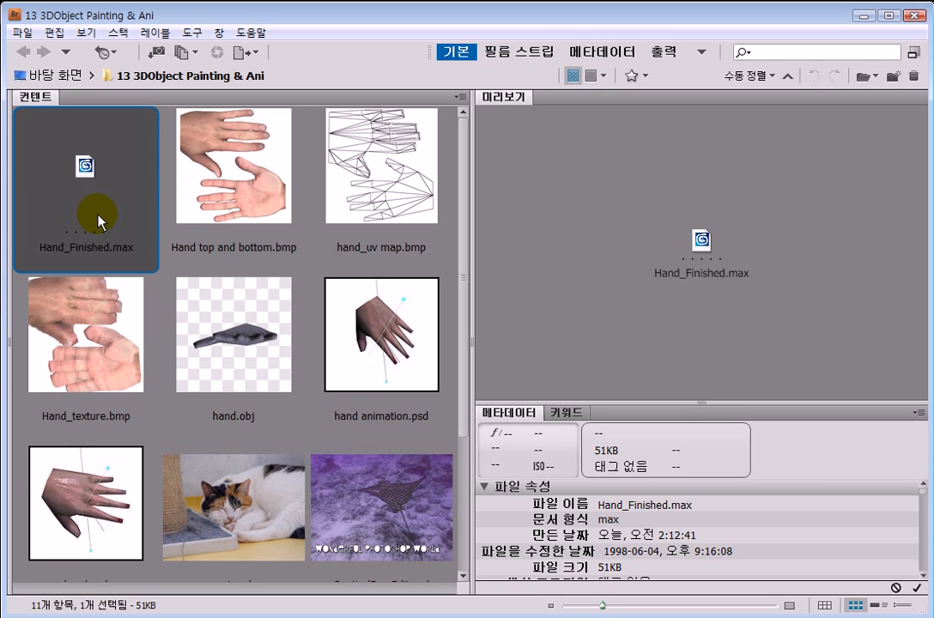
pyautogui.click(239, 189)
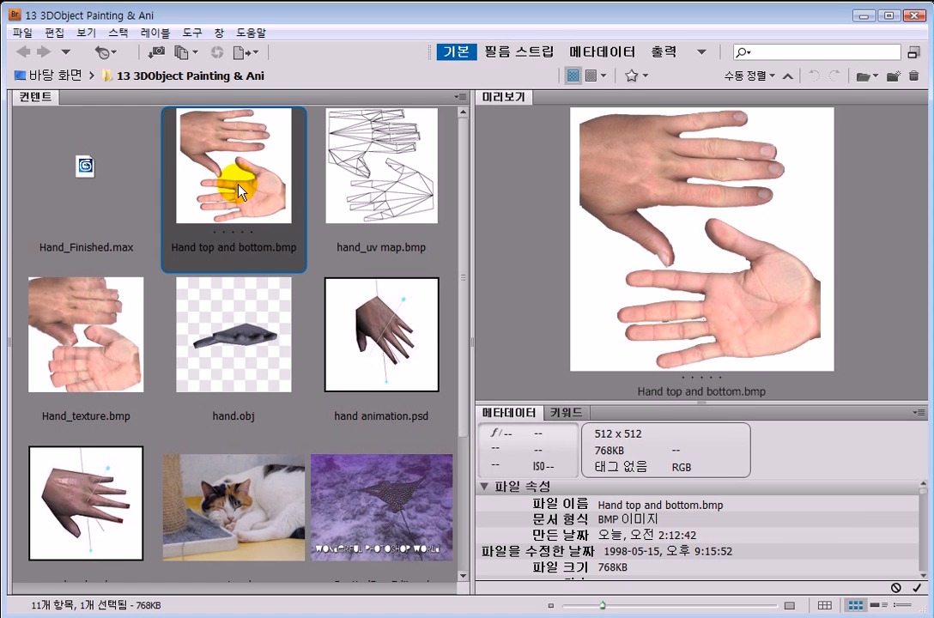
pyautogui.click(359, 170)
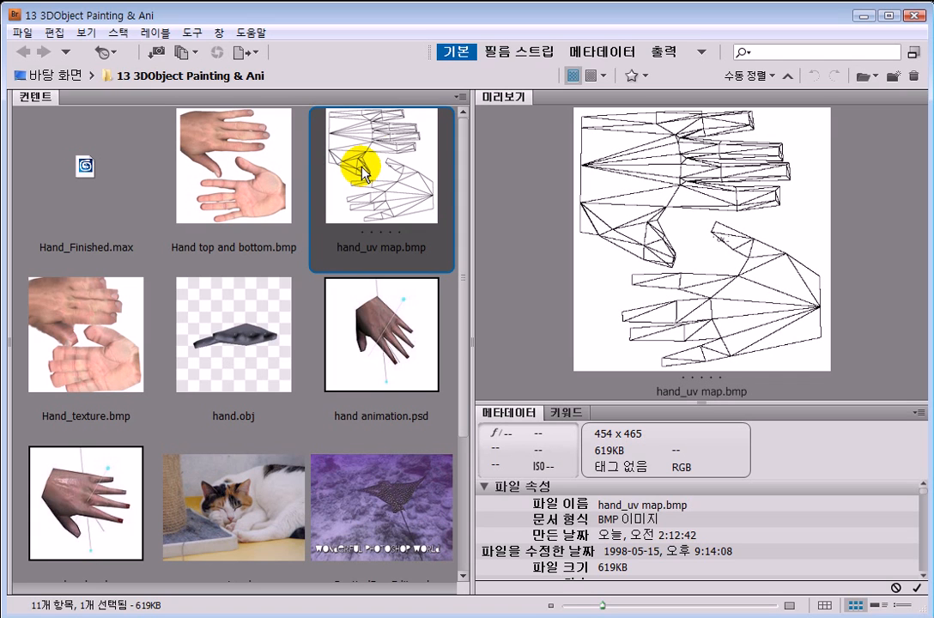
pyautogui.click(258, 326)
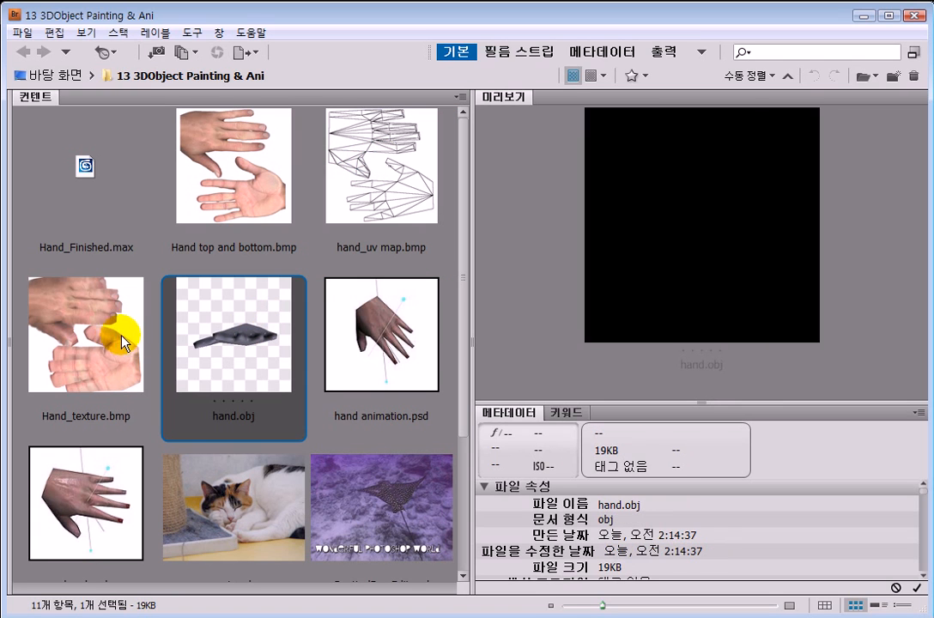
pyautogui.click(104, 339)
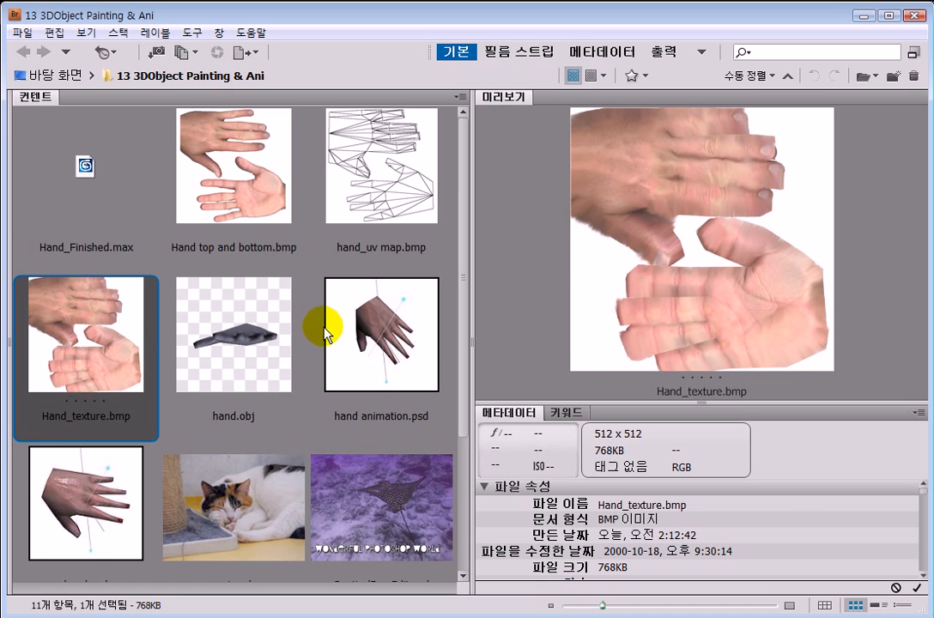
pyautogui.click(256, 319)
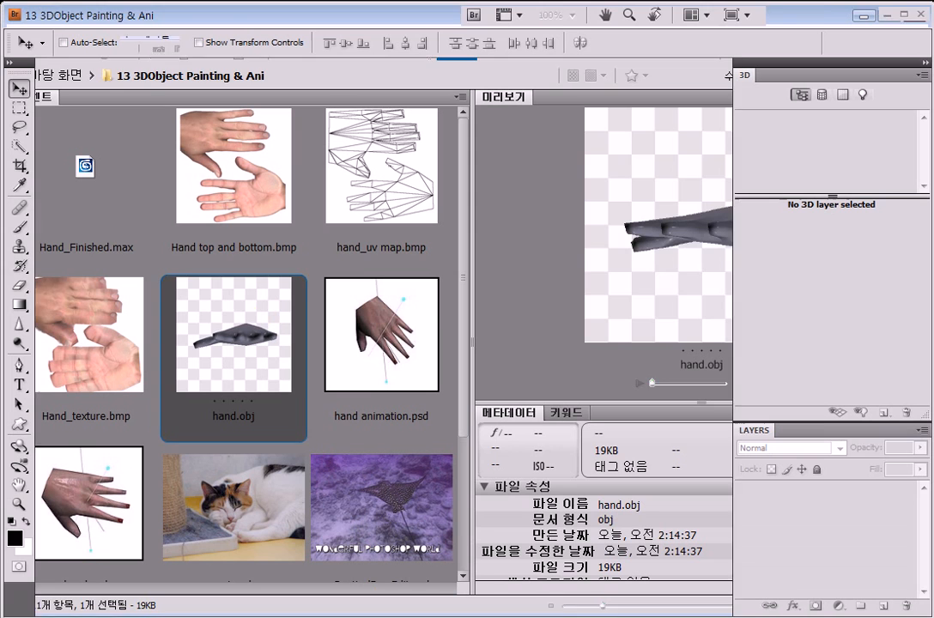
# Open the hand.obj 3D model from the 13 3DObject Painting & Ani folder in Photoshop
pyautogui.click(341, 565)
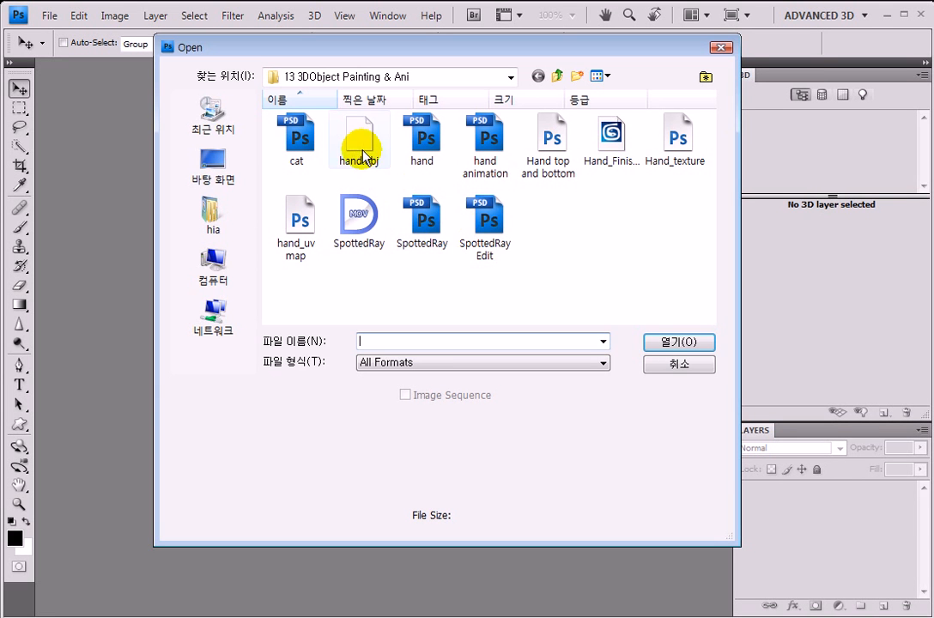
pyautogui.click(361, 146)
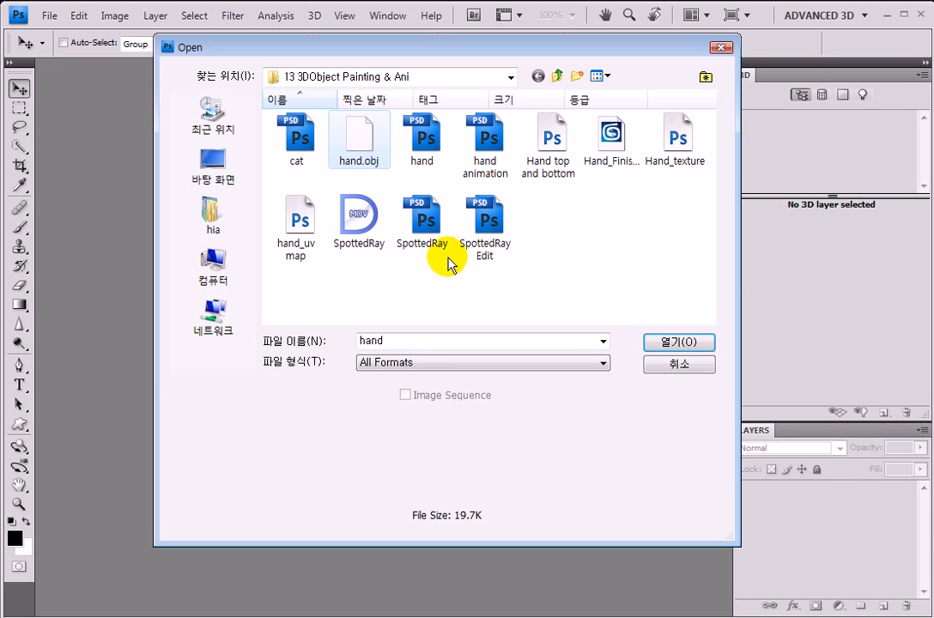
pyautogui.click(687, 341)
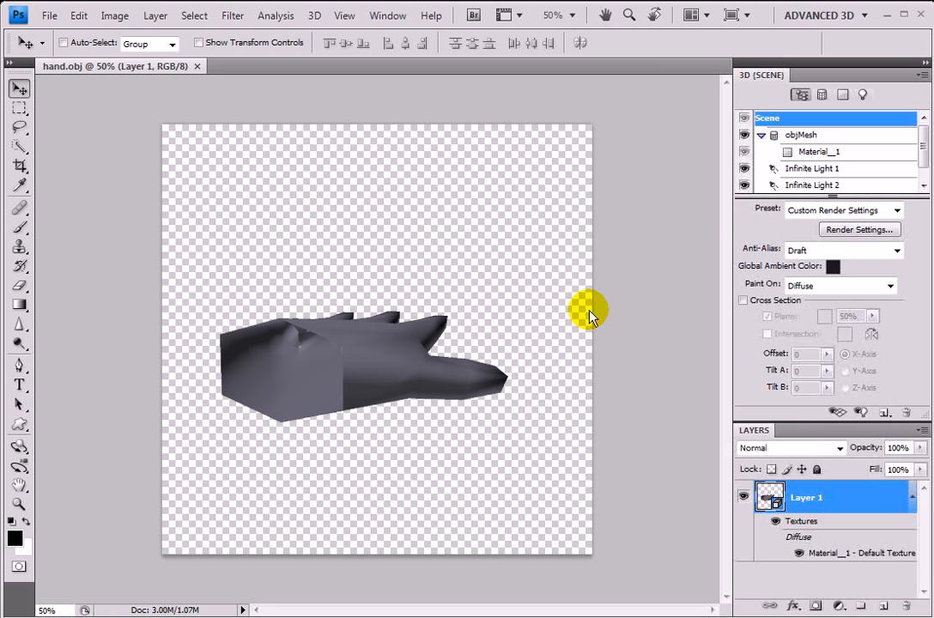
# Rotate the 3D hand to show its back with fingers pointing diagonally up, at about X -60.9, Y -37.2, Z 42.3
pyautogui.click(21, 445)
pyautogui.moveTo(367, 375); pyautogui.dragTo(472, 408)
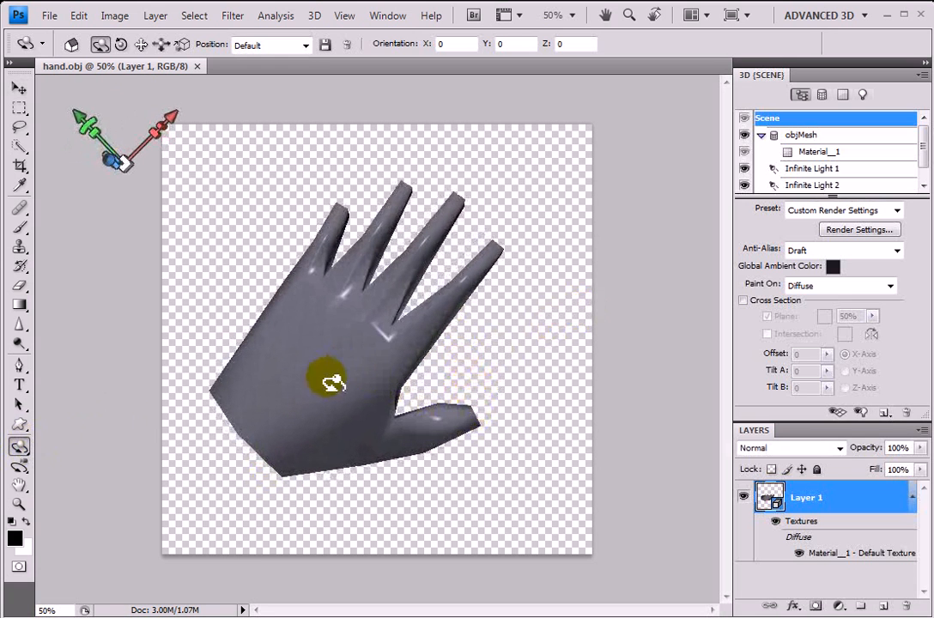
pyautogui.moveTo(321, 340); pyautogui.dragTo(318, 336)
pyautogui.moveTo(459, 288); pyautogui.dragTo(505, 336)
pyautogui.moveTo(286, 419); pyautogui.dragTo(387, 343)
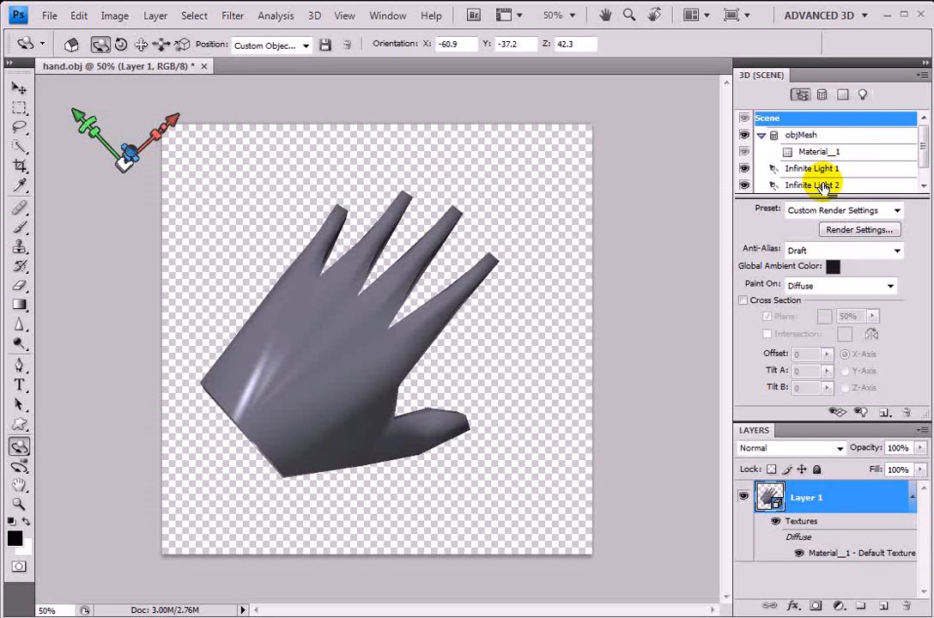
# Load Hand_texture as the diffuse texture of Material__1 and rotate the hand slightly to inspect it
pyautogui.click(773, 151)
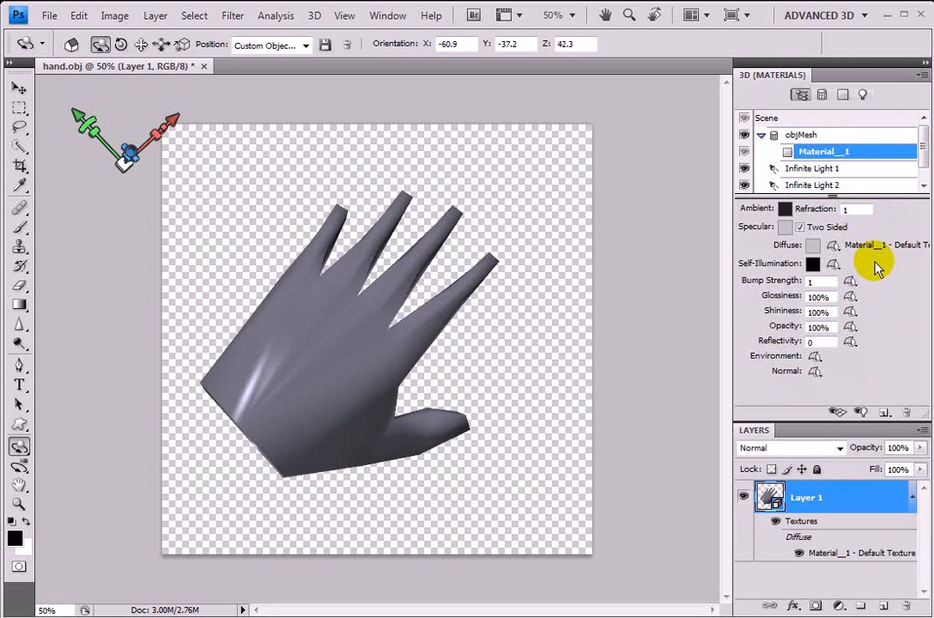
pyautogui.click(832, 247)
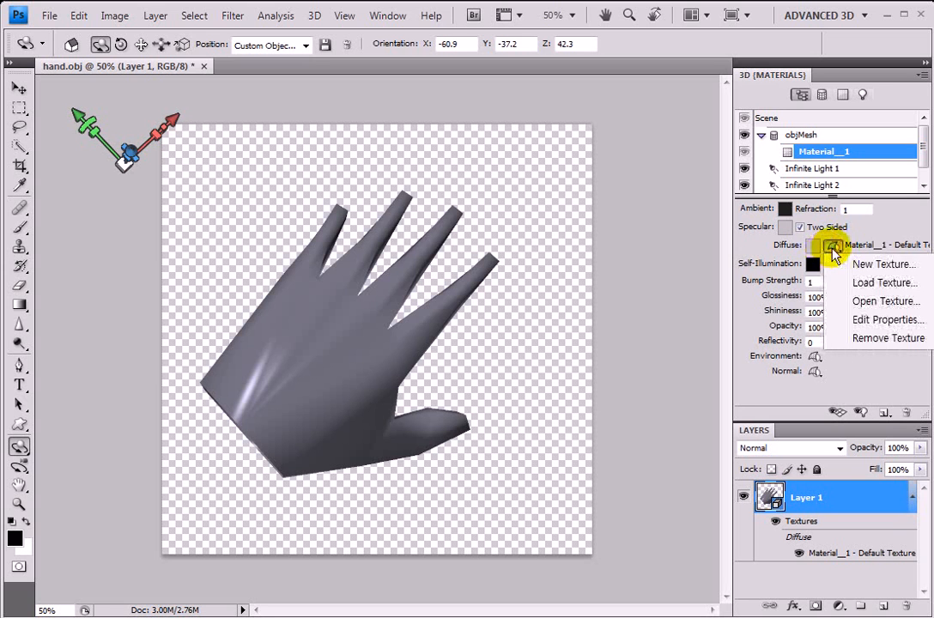
pyautogui.click(896, 285)
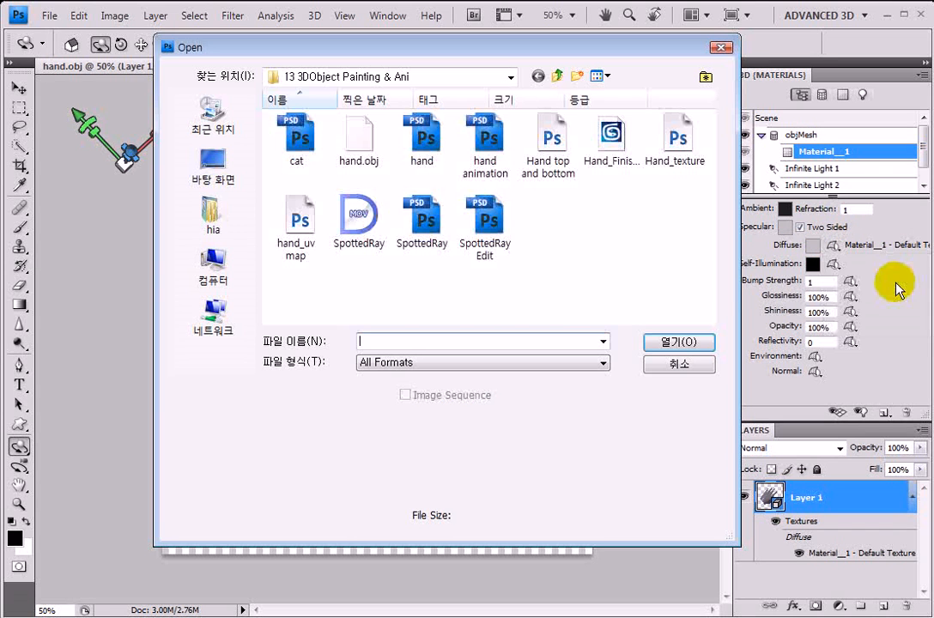
pyautogui.click(678, 146)
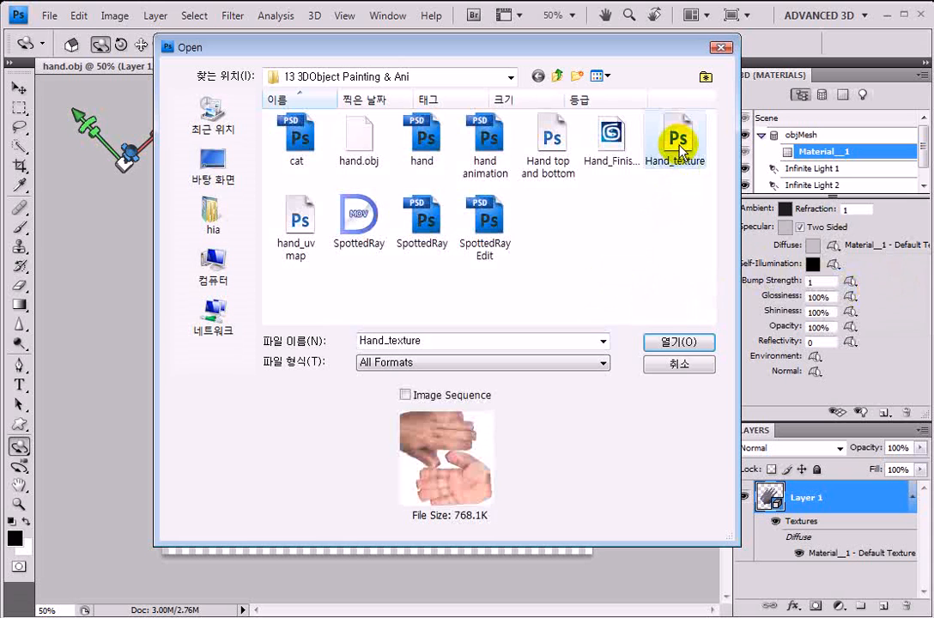
pyautogui.doubleClick(679, 146)
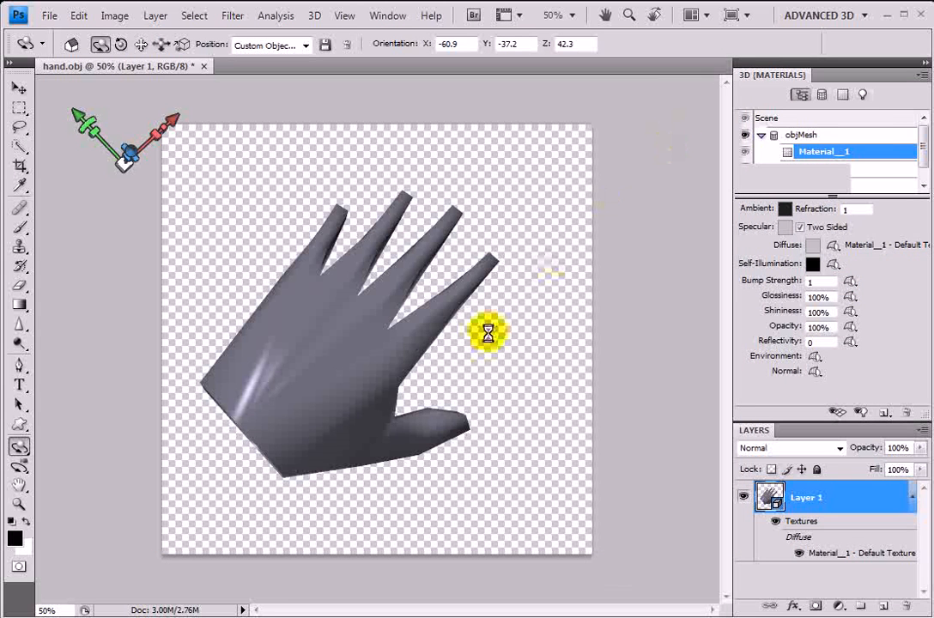
pyautogui.moveTo(397, 401); pyautogui.dragTo(250, 405)
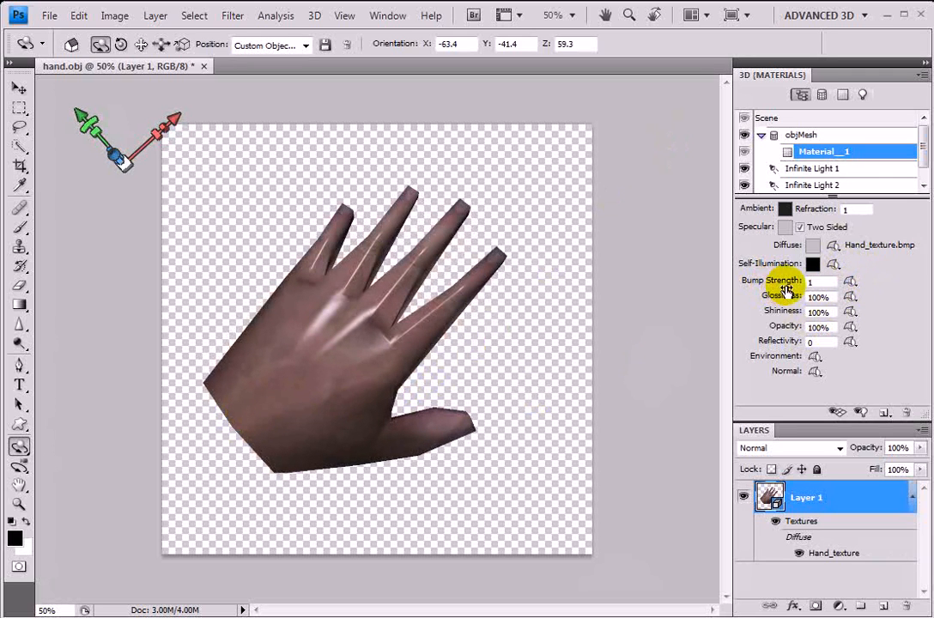
# Load Hand_texture as the bump strength texture of Material__1, accept the second reference, and rotate the hand slightly
pyautogui.click(850, 283)
pyautogui.click(821, 258)
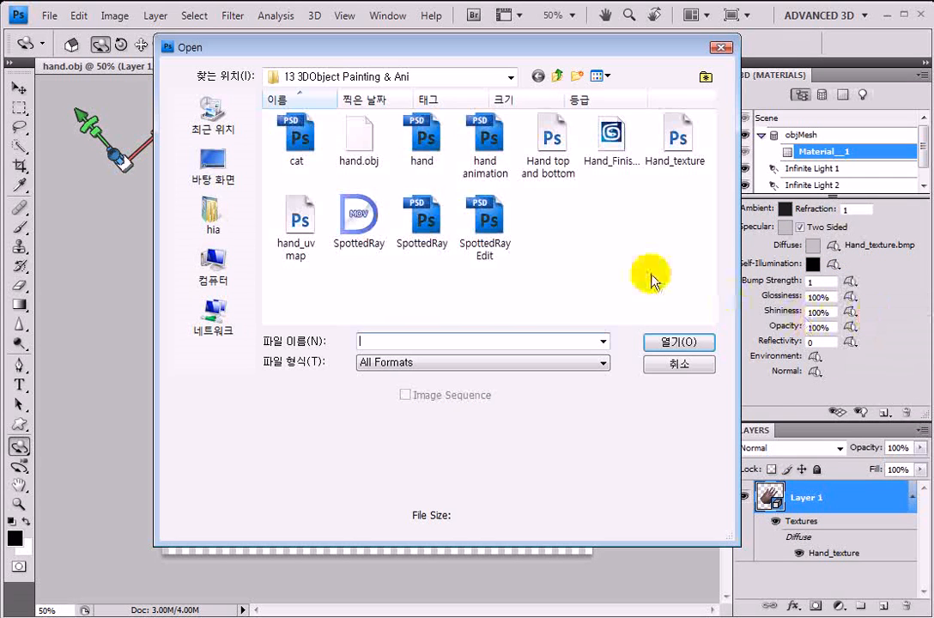
pyautogui.click(612, 144)
pyautogui.click(674, 140)
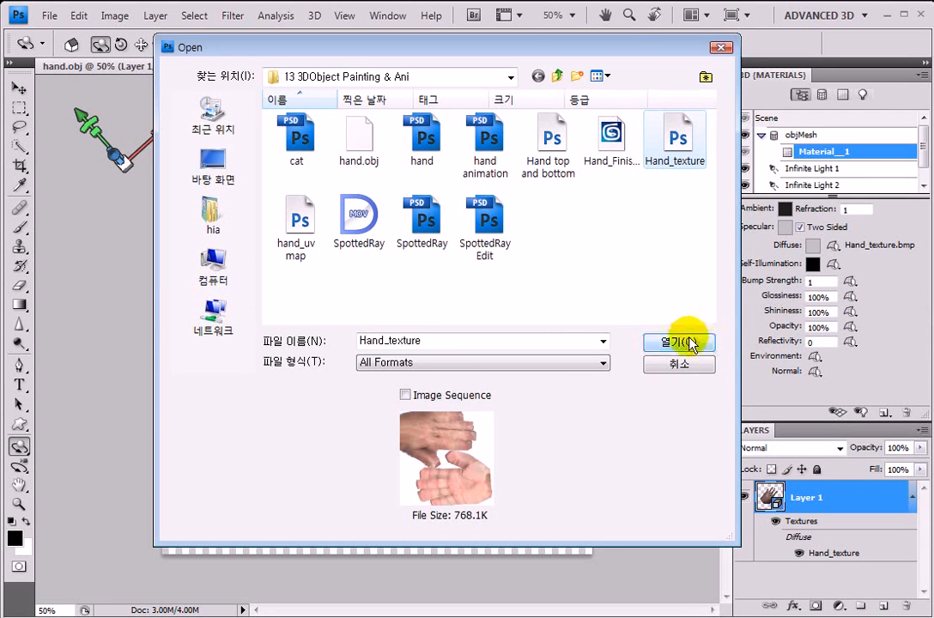
pyautogui.click(688, 340)
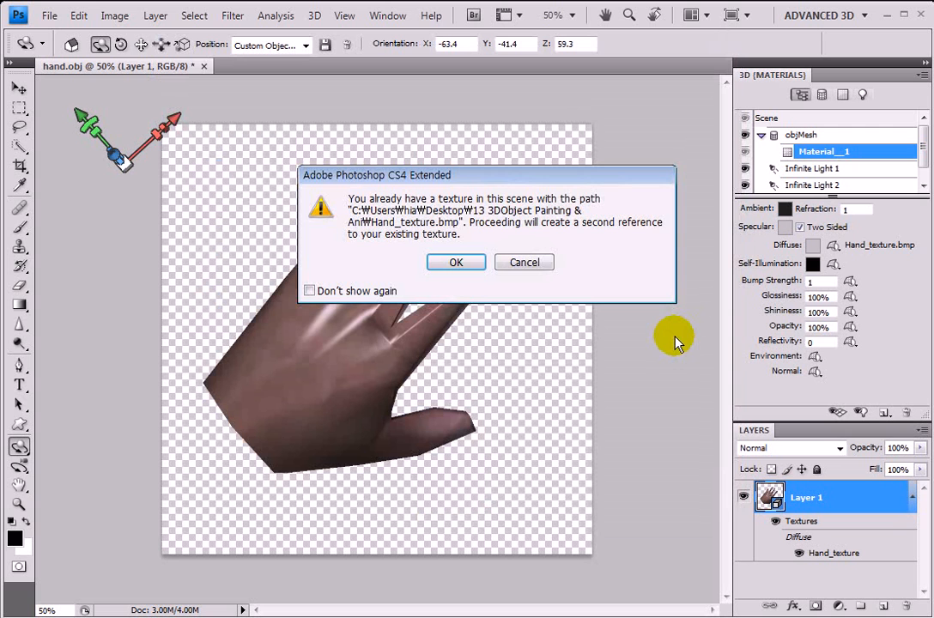
pyautogui.click(474, 262)
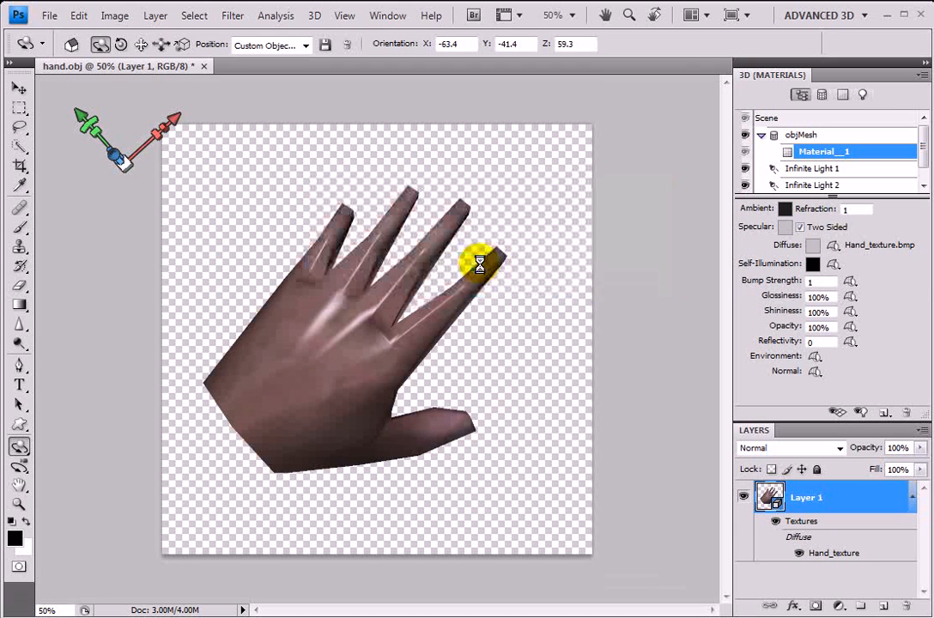
pyautogui.scroll(2, 365, 423)
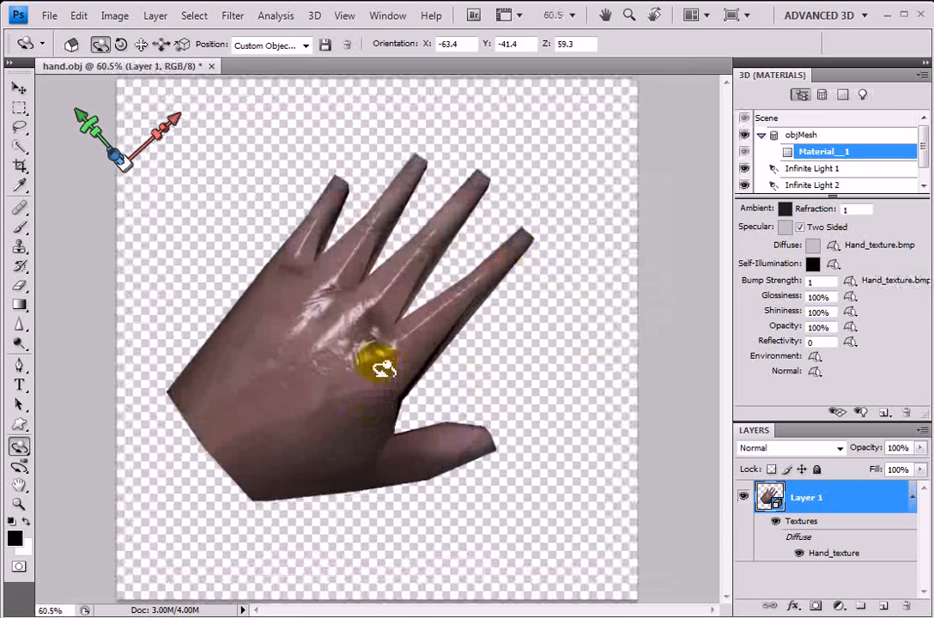
pyautogui.moveTo(414, 339); pyautogui.dragTo(389, 344)
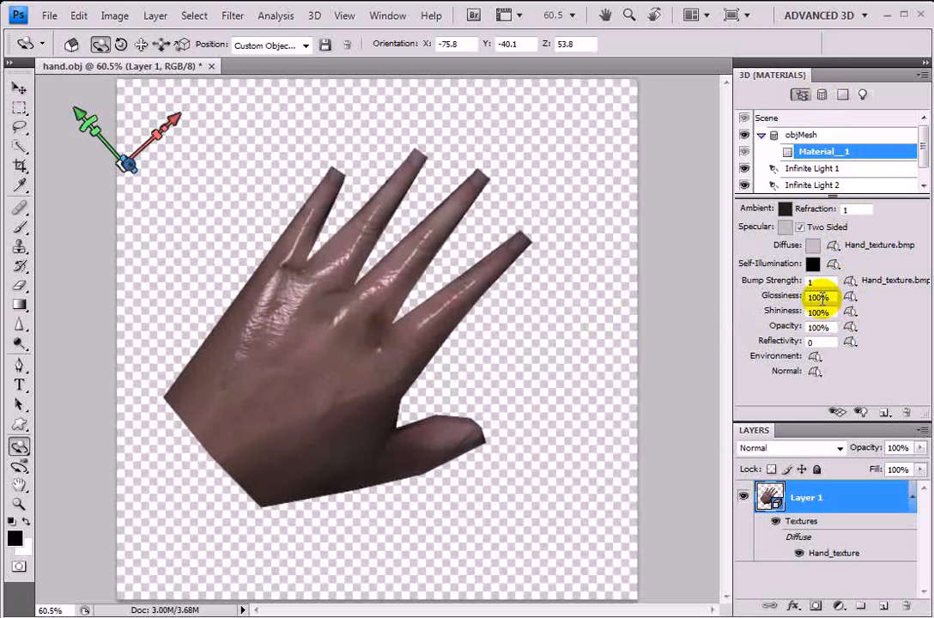
# Set the hand material's glossiness to 60% and compare the surface before and after using the document history
pyautogui.moveTo(821, 298); pyautogui.dragTo(784, 299)
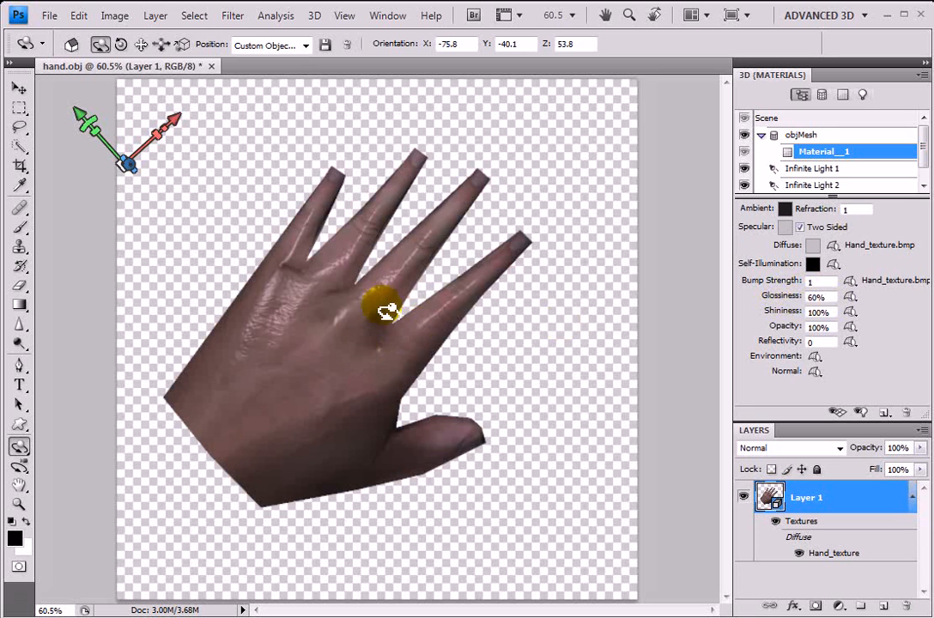
pyautogui.click(391, 17)
pyautogui.click(421, 257)
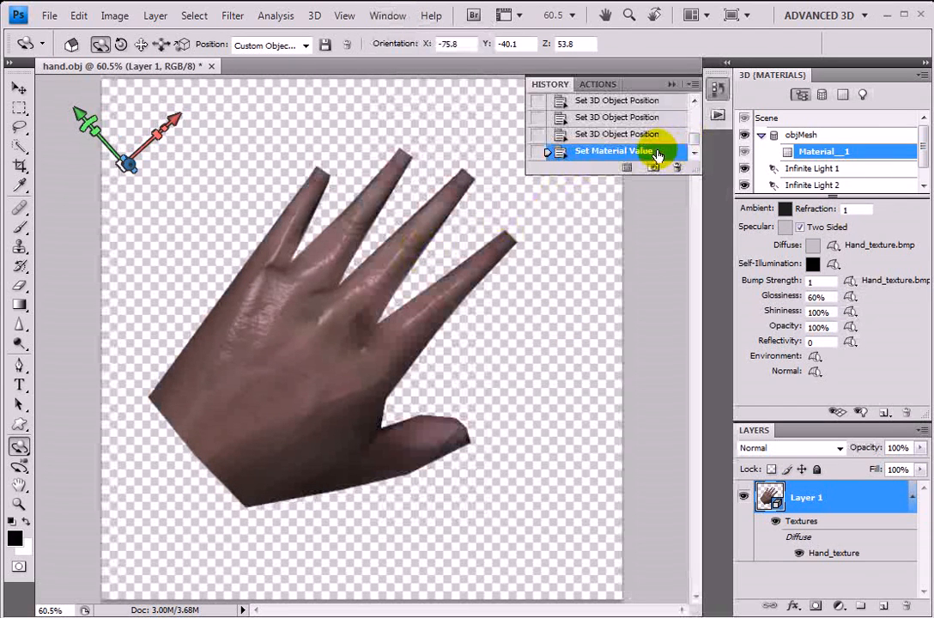
pyautogui.click(644, 138)
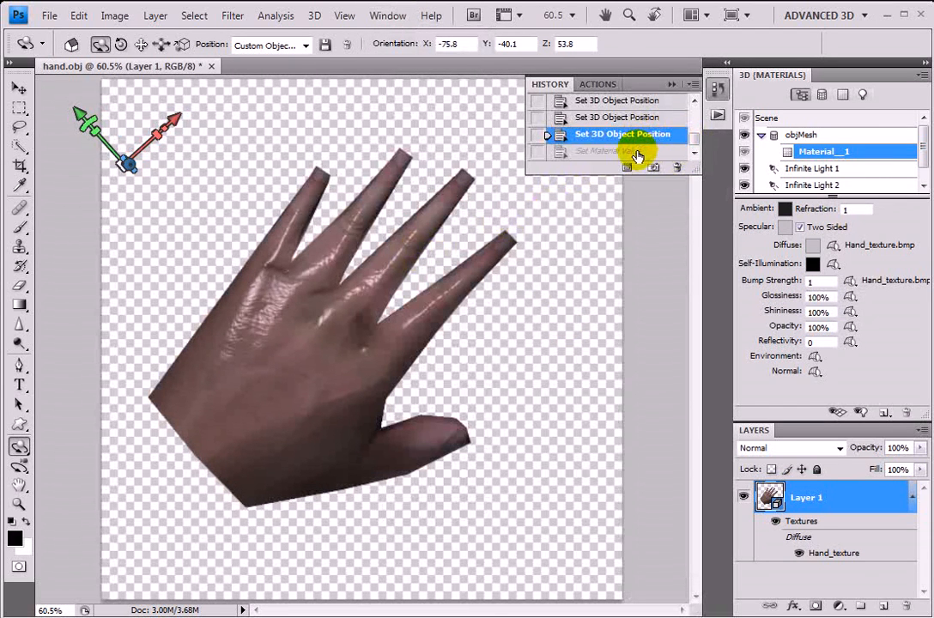
pyautogui.click(637, 153)
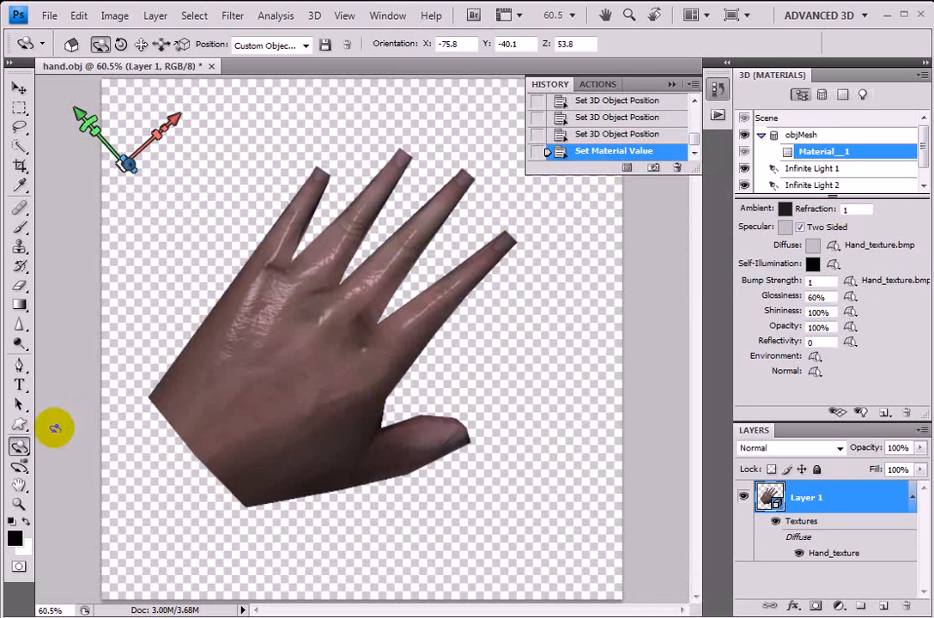
# Check the palm side, lower the hand material's glossiness to 40%, and rotate the model to show its back again
pyautogui.moveTo(392, 384); pyautogui.dragTo(345, 307)
pyautogui.moveTo(448, 355); pyautogui.dragTo(450, 273)
pyautogui.moveTo(250, 385); pyautogui.dragTo(521, 258)
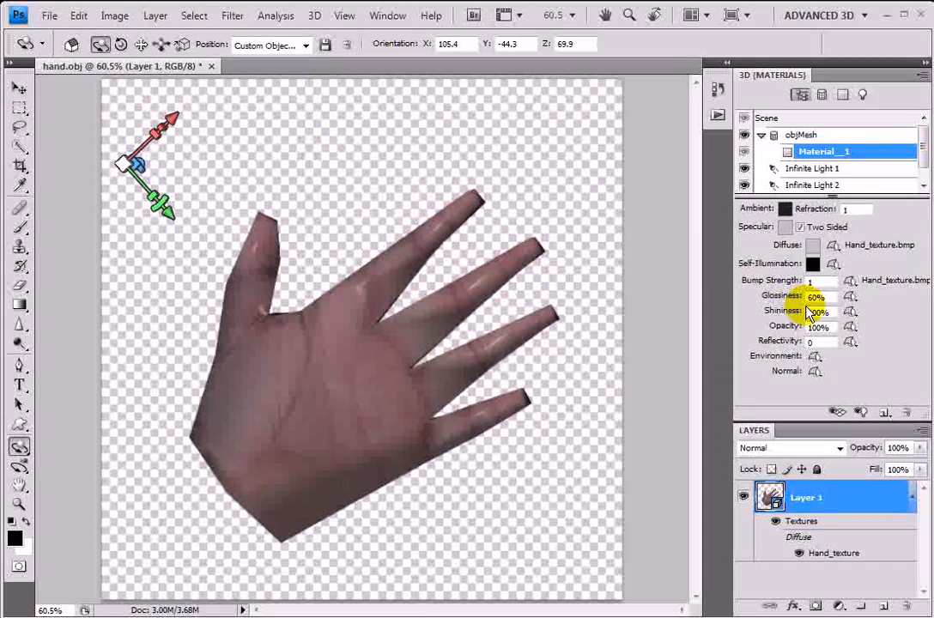
pyautogui.moveTo(814, 298); pyautogui.dragTo(797, 298)
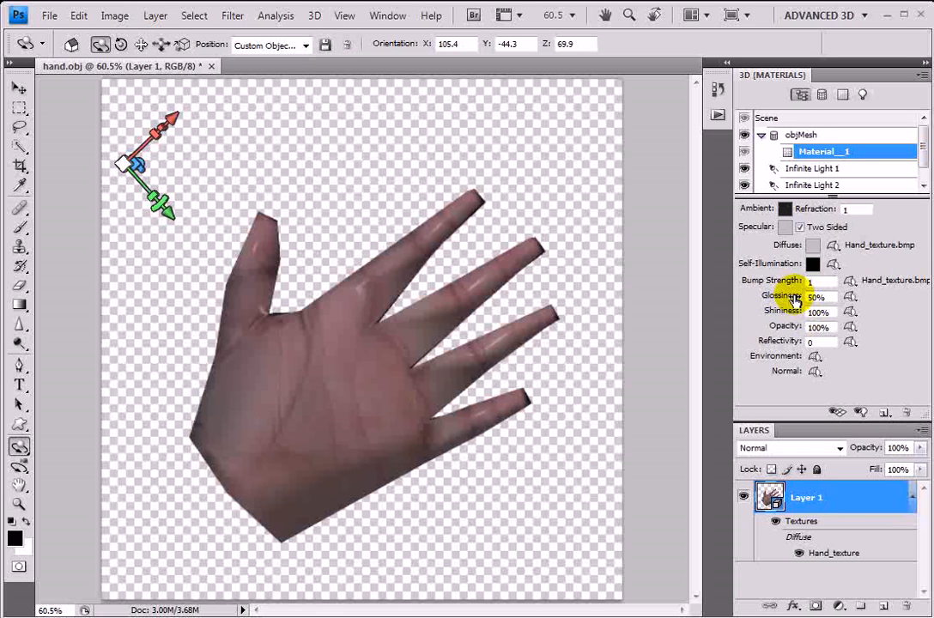
pyautogui.click(810, 297)
pyautogui.moveTo(813, 296); pyautogui.dragTo(797, 301)
pyautogui.moveTo(335, 361); pyautogui.dragTo(225, 392)
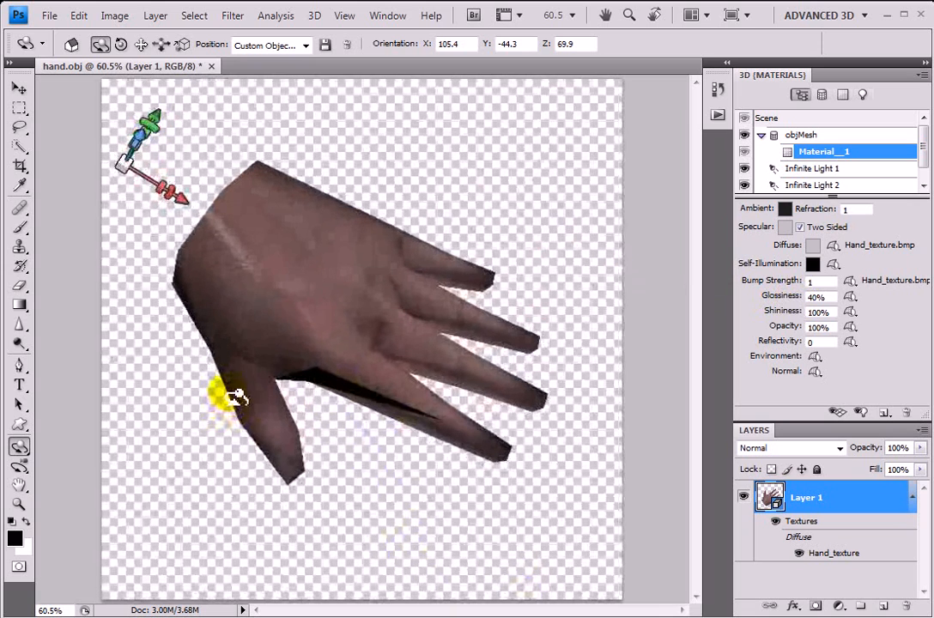
# Review the light types available for Infinite Light 1, keeping it as an infinite light
pyautogui.click(826, 175)
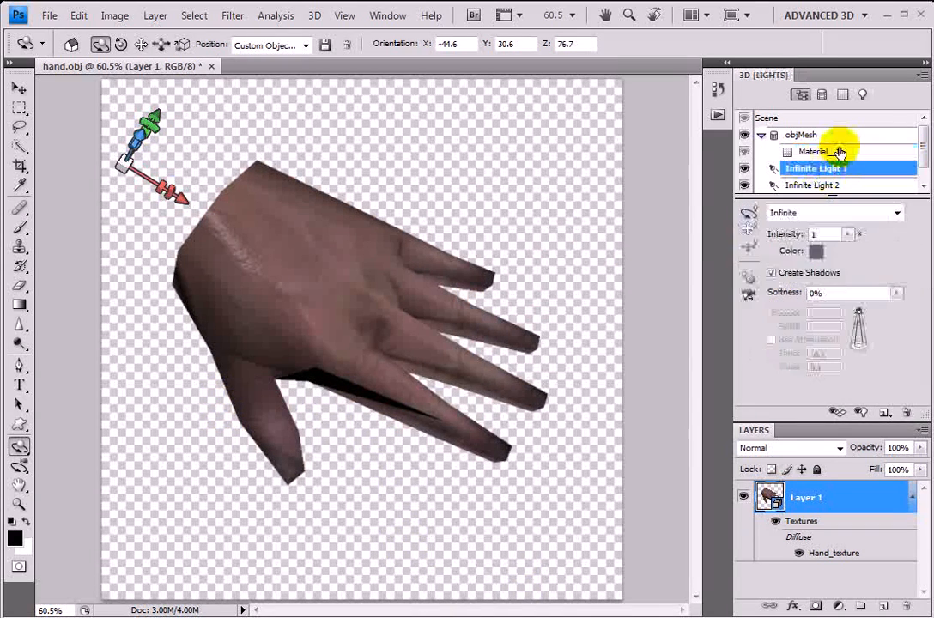
pyautogui.click(896, 213)
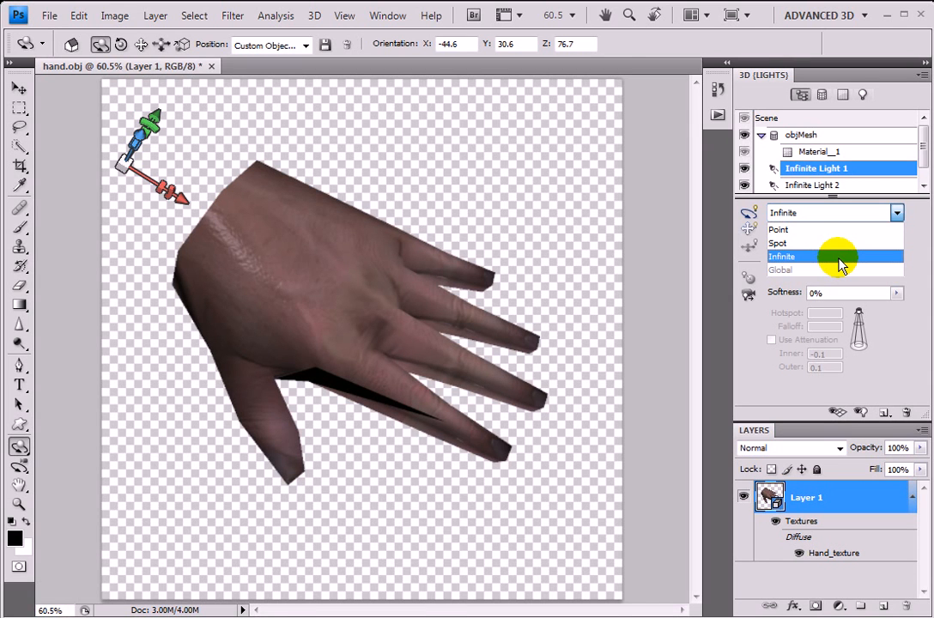
pyautogui.click(925, 216)
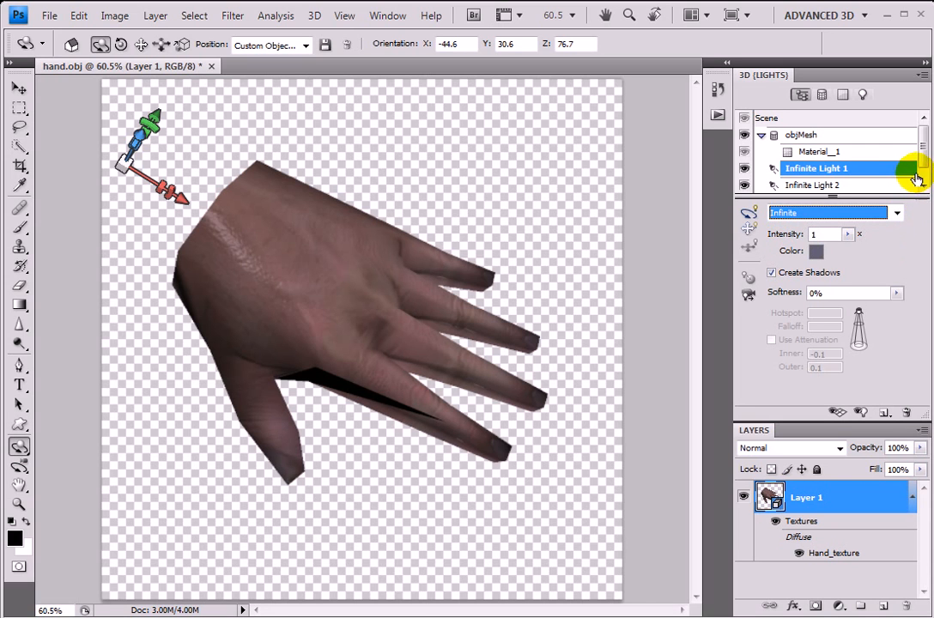
# Change the color of Infinite Light 2 to a pinkish near-white (#f9f1f8)
pyautogui.click(837, 188)
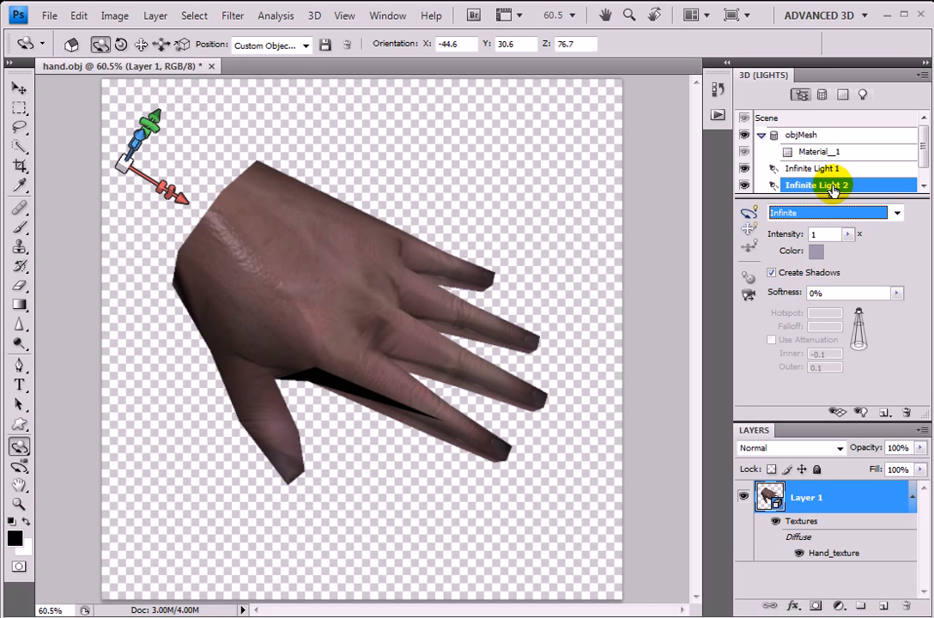
pyautogui.click(816, 252)
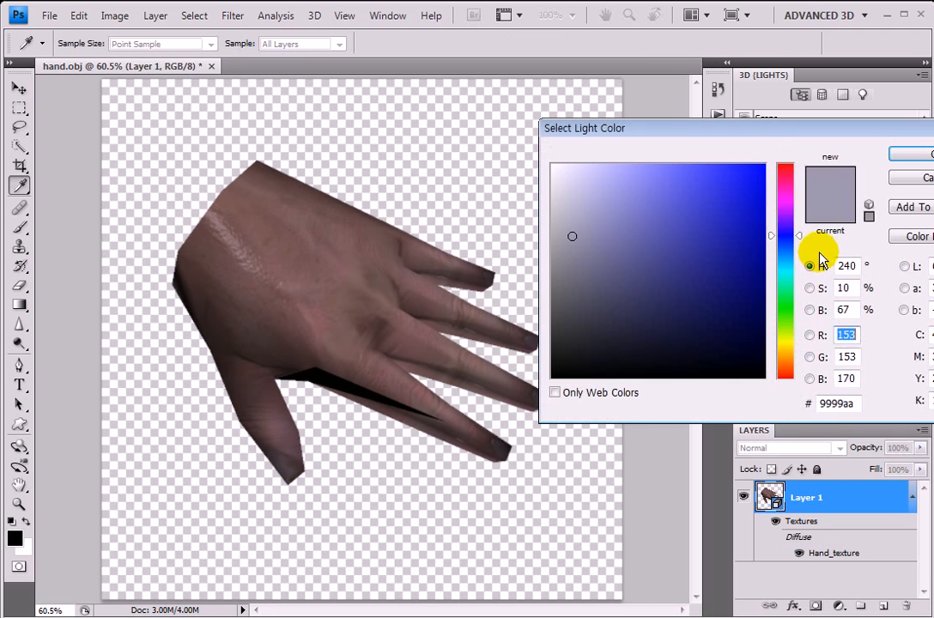
pyautogui.click(783, 195)
pyautogui.moveTo(642, 178); pyautogui.dragTo(557, 168)
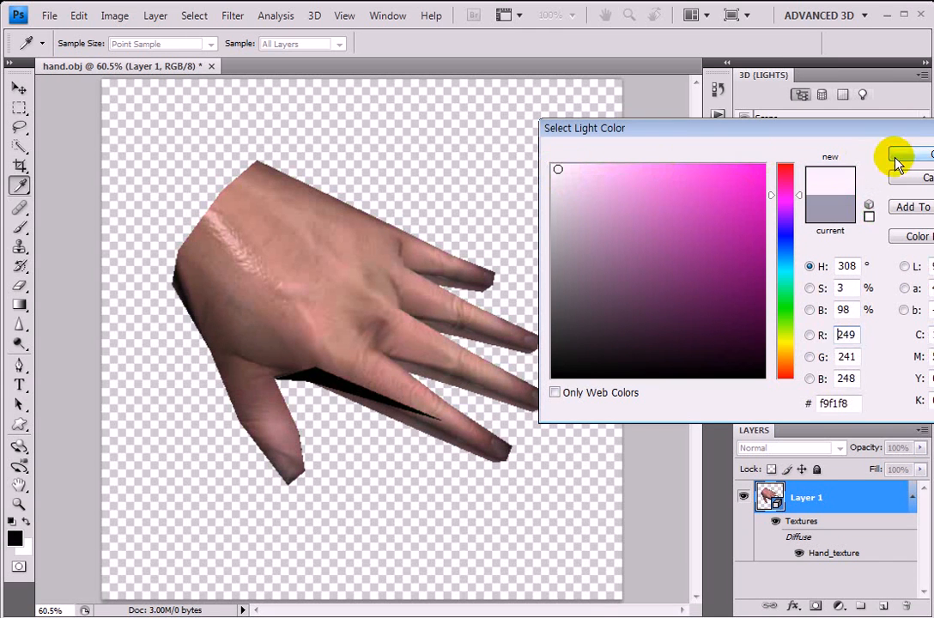
pyautogui.click(904, 157)
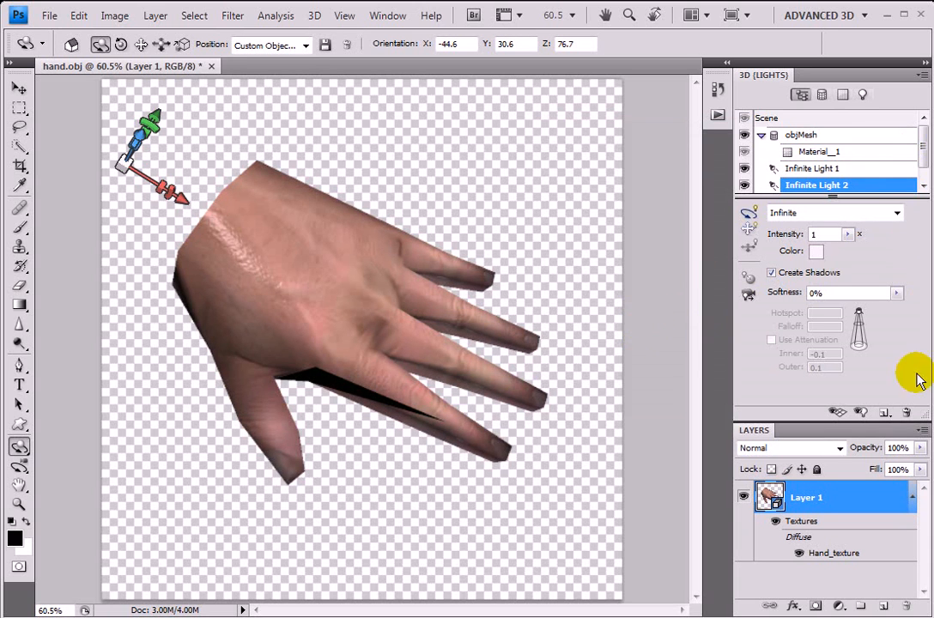
# Display the light guides, tilt the hand slightly, and rotate Infinite Light 2 to shift the highlight toward the knuckles
pyautogui.click(866, 416)
pyautogui.moveTo(396, 223)
pyautogui.mouseDown()
pyautogui.moveTo(384, 138)
pyautogui.moveTo(407, 365)
pyautogui.moveTo(316, 234)
pyautogui.moveTo(307, 181)
pyautogui.moveTo(375, 250)
pyautogui.moveTo(376, 215)
pyautogui.moveTo(471, 184)
pyautogui.mouseUp()
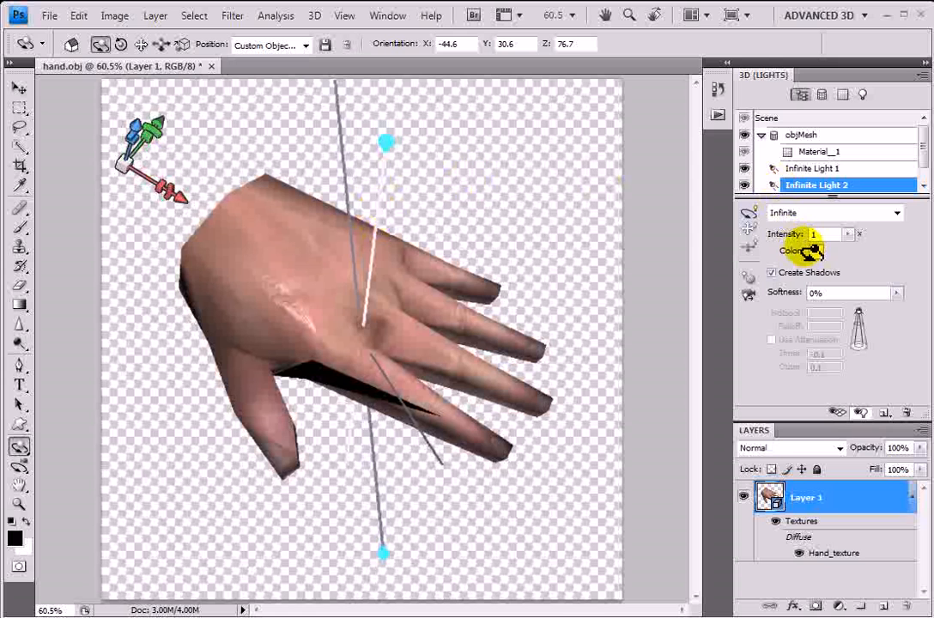
pyautogui.click(755, 217)
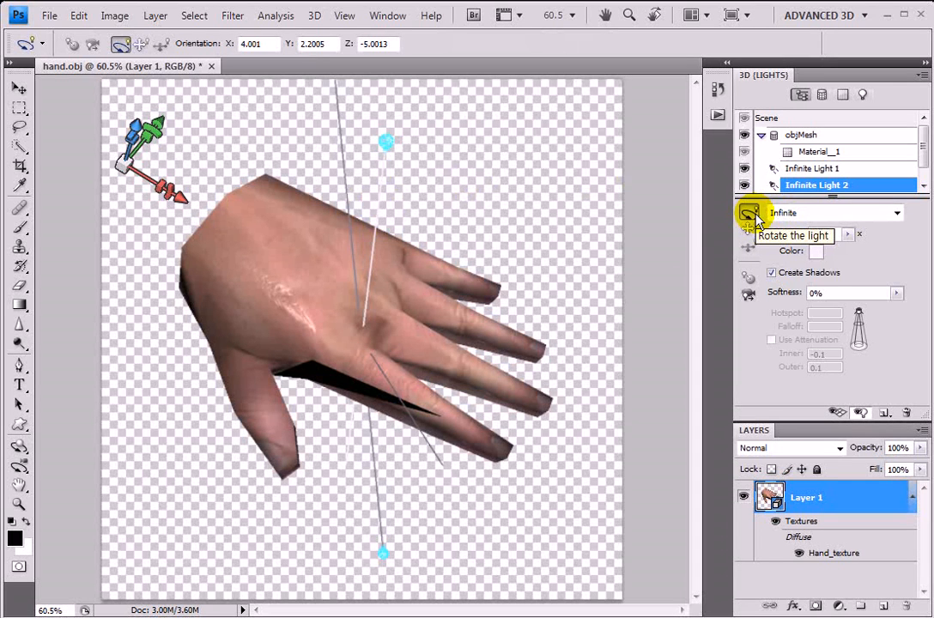
pyautogui.moveTo(400, 165)
pyautogui.mouseDown()
pyautogui.moveTo(428, 327)
pyautogui.moveTo(355, 417)
pyautogui.moveTo(340, 405)
pyautogui.moveTo(483, 317)
pyautogui.moveTo(482, 271)
pyautogui.moveTo(414, 211)
pyautogui.moveTo(365, 192)
pyautogui.moveTo(433, 171)
pyautogui.moveTo(416, 159)
pyautogui.moveTo(423, 229)
pyautogui.moveTo(422, 149)
pyautogui.mouseUp()
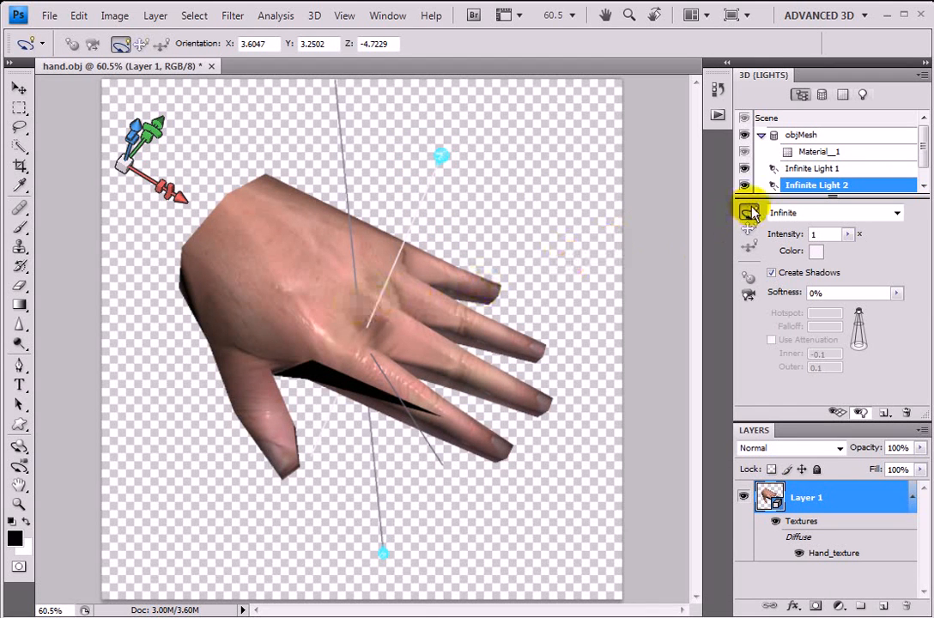
# Set up the Brush tool with a hard round 19 px tip in Overlay mode
pyautogui.click(19, 227)
pyautogui.click(114, 43)
pyautogui.click(167, 176)
pyautogui.hotkey('shift', 'alt', 'o')
pyautogui.click(528, 56)
# Set the foreground color to a bright pink for painting the fingernails
pyautogui.click(15, 538)
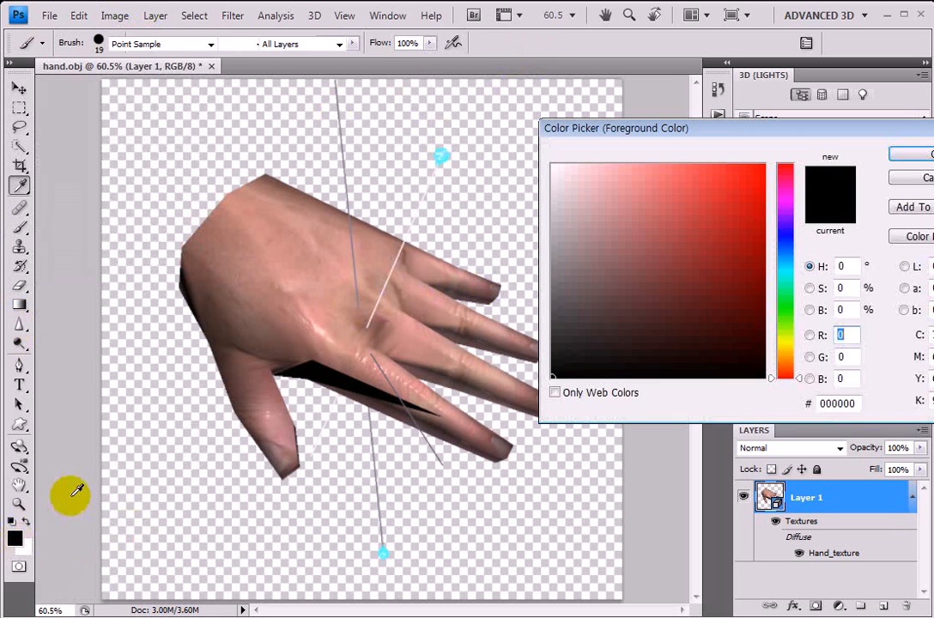
pyautogui.click(784, 196)
pyautogui.moveTo(694, 183); pyautogui.dragTo(677, 174)
pyautogui.click(929, 154)
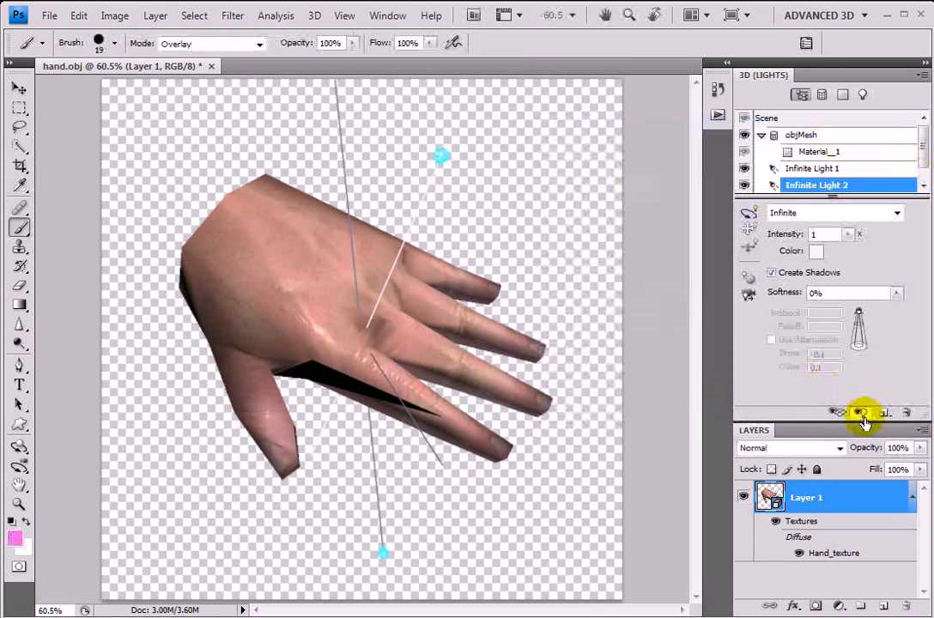
# Hide the light guides, keep the brush in Overlay mode, and rotate the hand so its back and fingernails face the viewer
pyautogui.scroll(3, 573, 427)
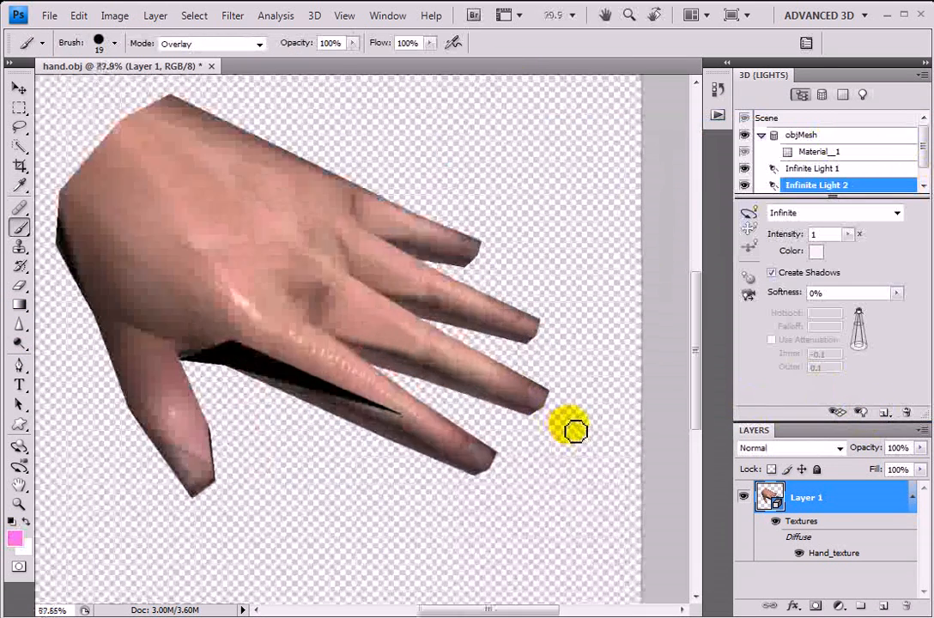
pyautogui.scroll(1, 573, 429)
pyautogui.click(258, 44)
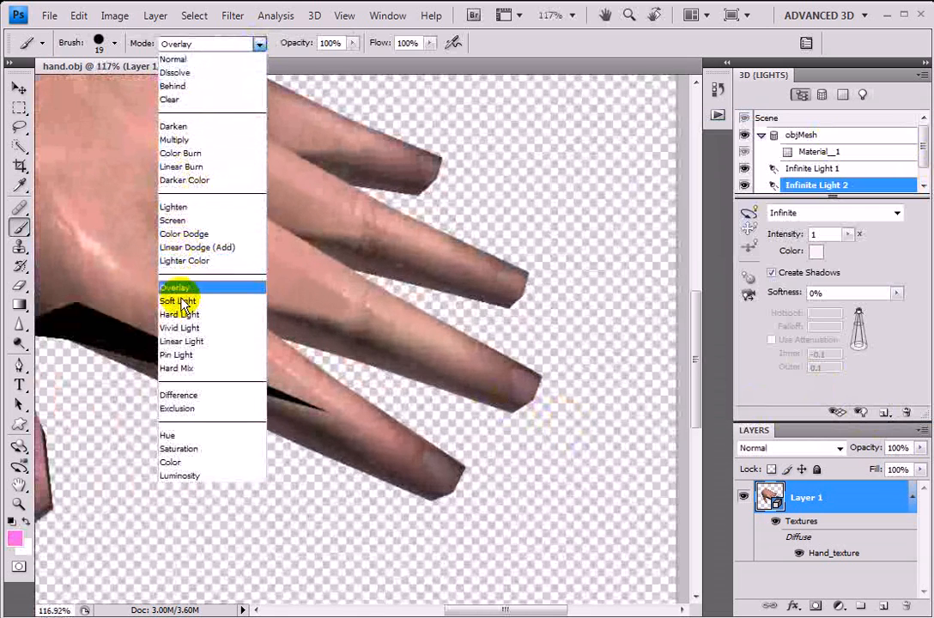
pyautogui.click(233, 14)
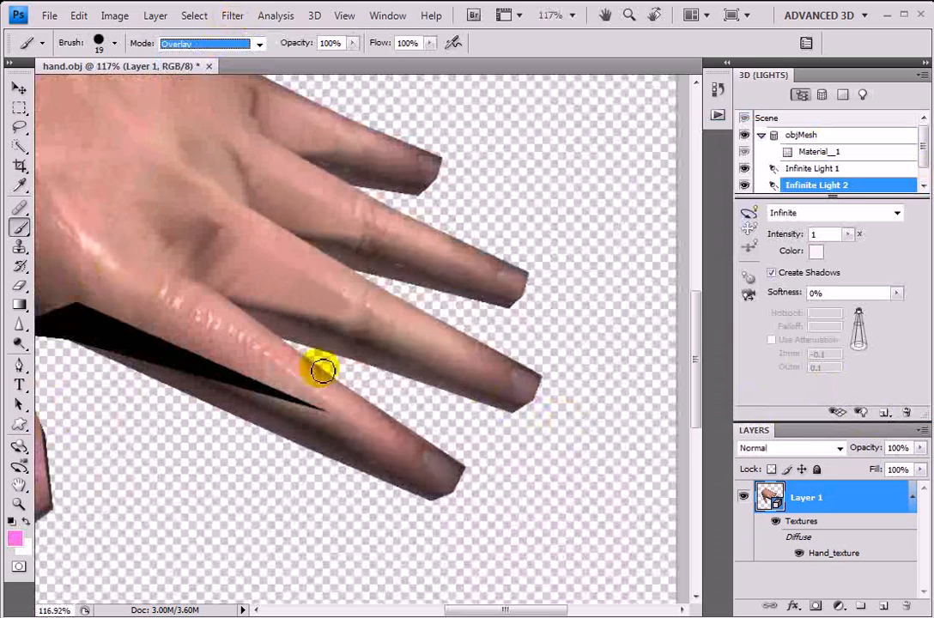
pyautogui.click(19, 446)
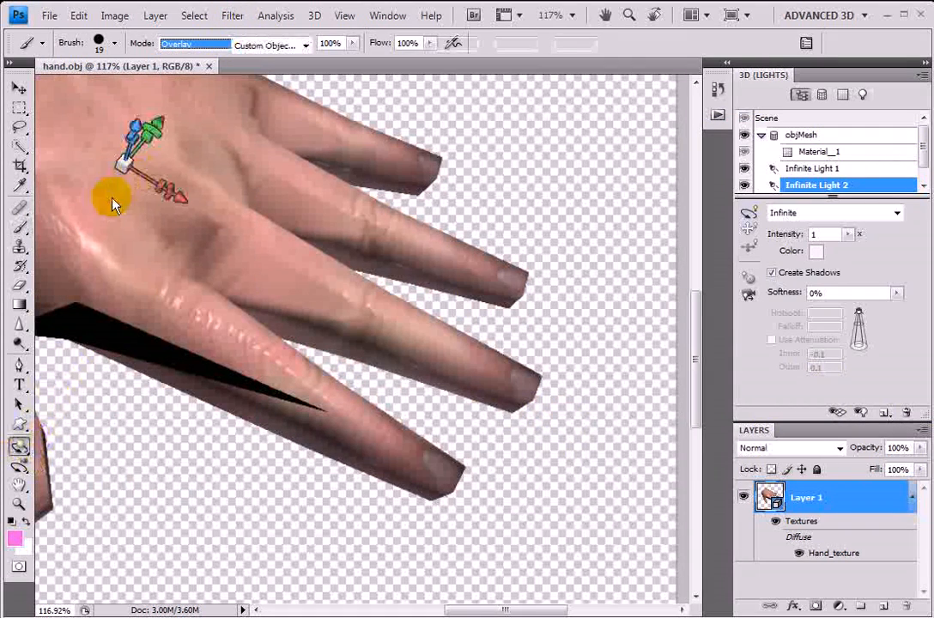
pyautogui.moveTo(104, 205); pyautogui.dragTo(21, 324)
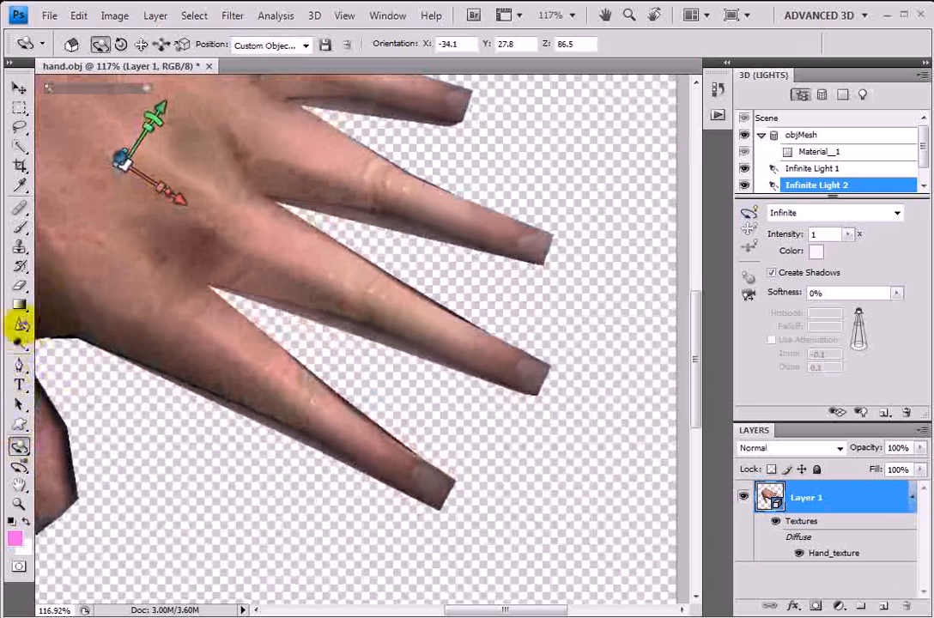
# Paint the middle and ring fingernails pink with the Overlay brush
pyautogui.click(21, 230)
pyautogui.moveTo(532, 379)
pyautogui.mouseDown()
pyautogui.moveTo(537, 371)
pyautogui.moveTo(521, 382)
pyautogui.moveTo(543, 386)
pyautogui.mouseUp()
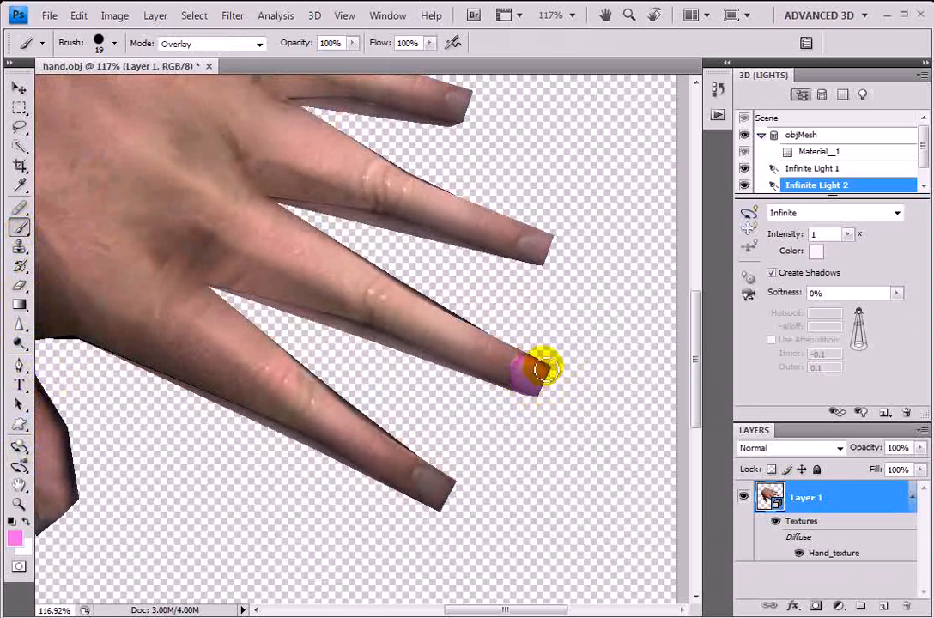
pyautogui.scroll(4, 533, 359)
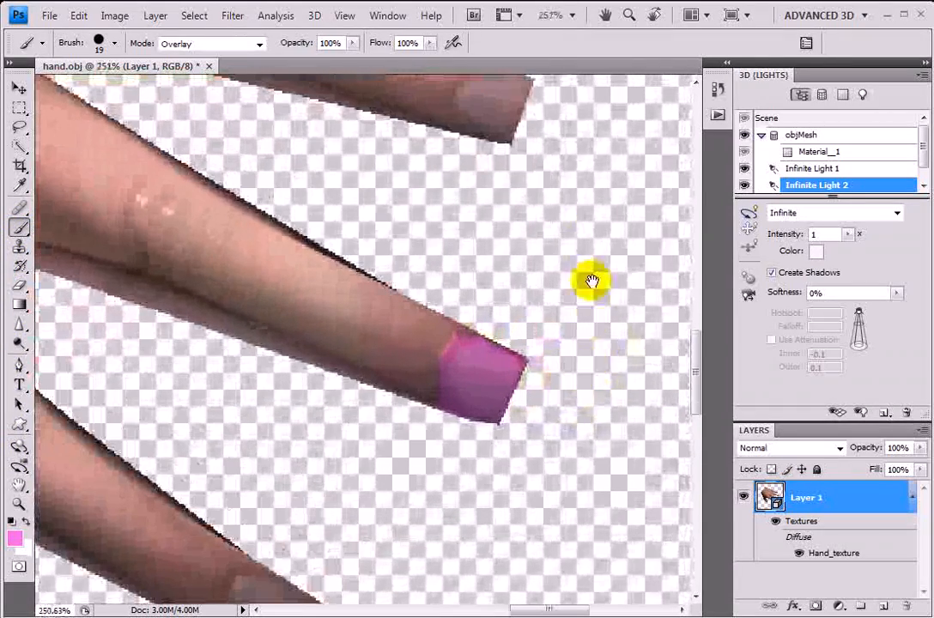
pyautogui.scroll(2, 549, 202)
pyautogui.moveTo(515, 172)
pyautogui.mouseDown()
pyautogui.moveTo(467, 181)
pyautogui.moveTo(508, 211)
pyautogui.moveTo(482, 171)
pyautogui.moveTo(495, 162)
pyautogui.moveTo(492, 198)
pyautogui.moveTo(476, 203)
pyautogui.mouseUp()
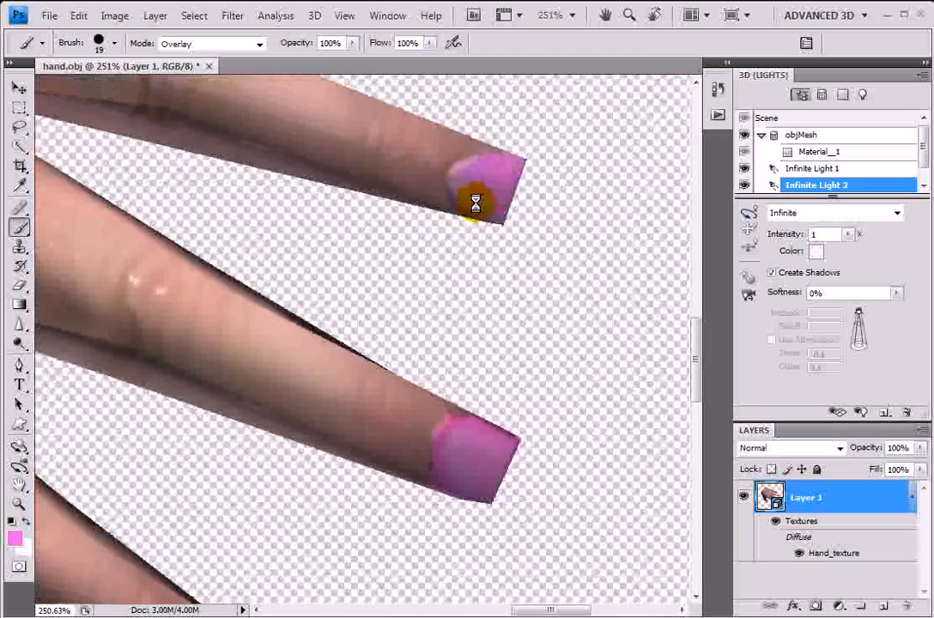
# Select the index fingernail with the Quick Selection tool, adding to the selection
pyautogui.moveTo(356, 425)
pyautogui.mouseDown()
pyautogui.moveTo(511, 191)
pyautogui.moveTo(513, 170)
pyautogui.mouseUp()
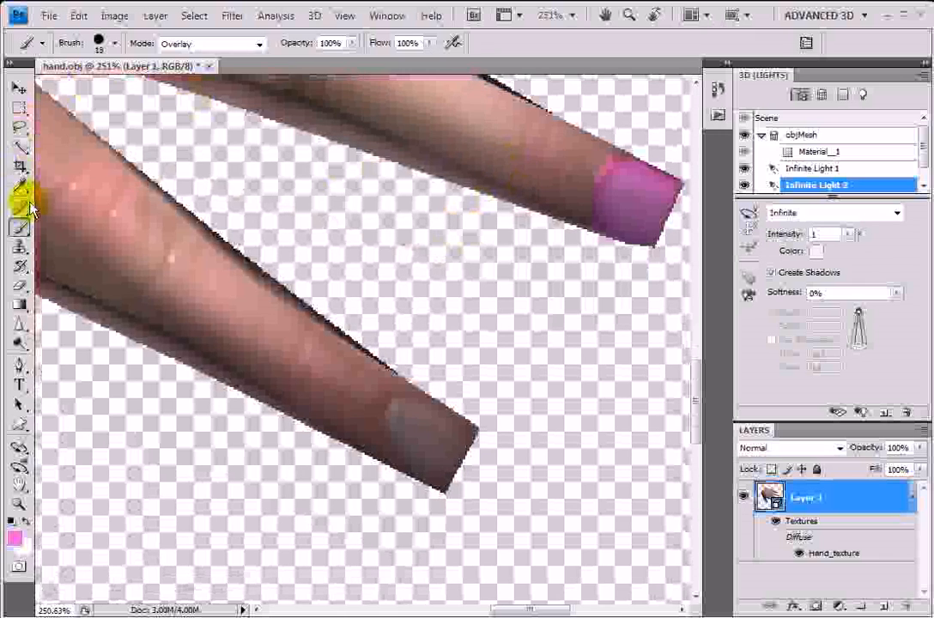
pyautogui.click(20, 148)
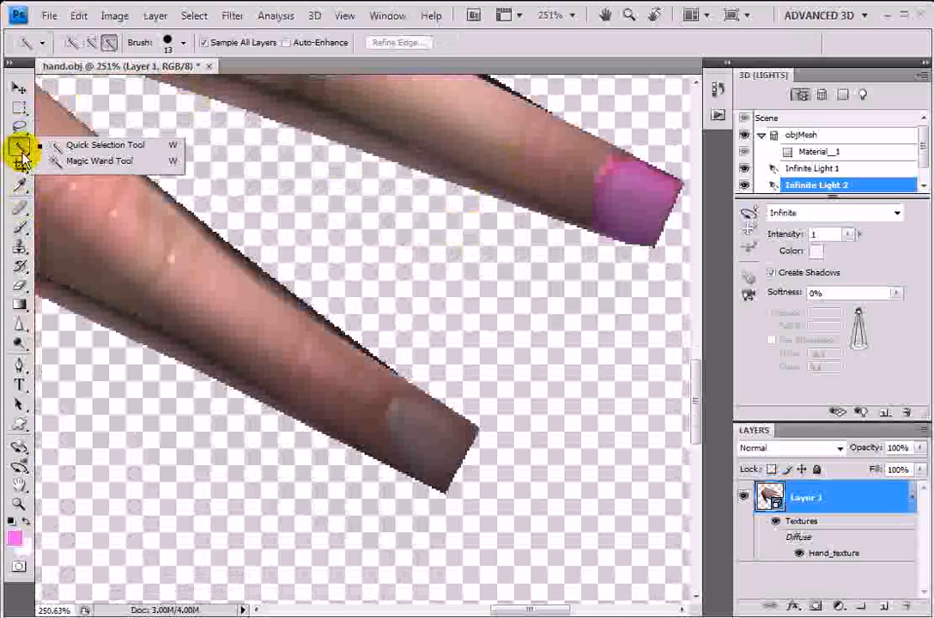
pyautogui.click(69, 146)
pyautogui.moveTo(418, 421); pyautogui.dragTo(427, 434)
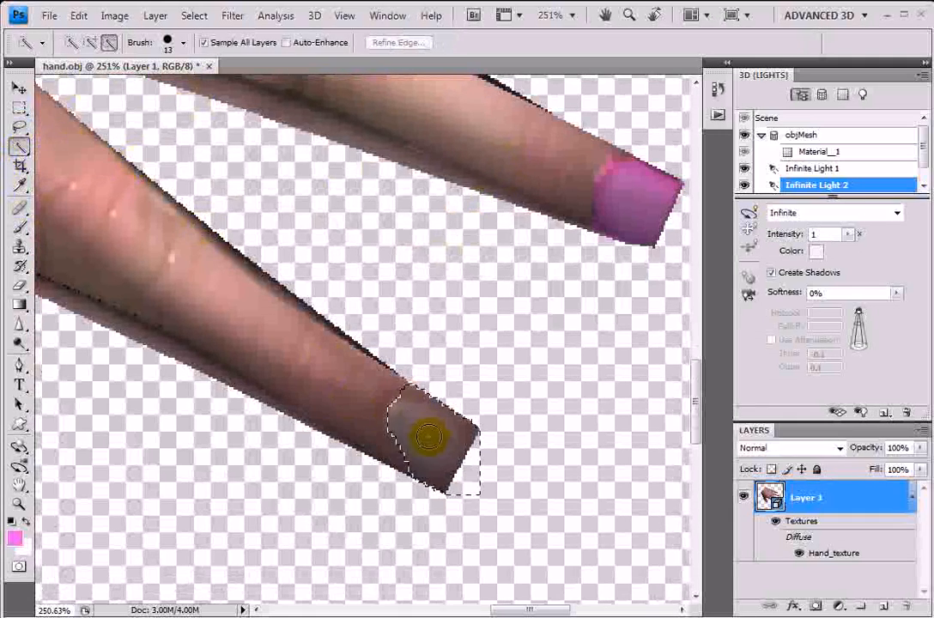
pyautogui.click(90, 42)
pyautogui.moveTo(428, 434); pyautogui.dragTo(438, 438)
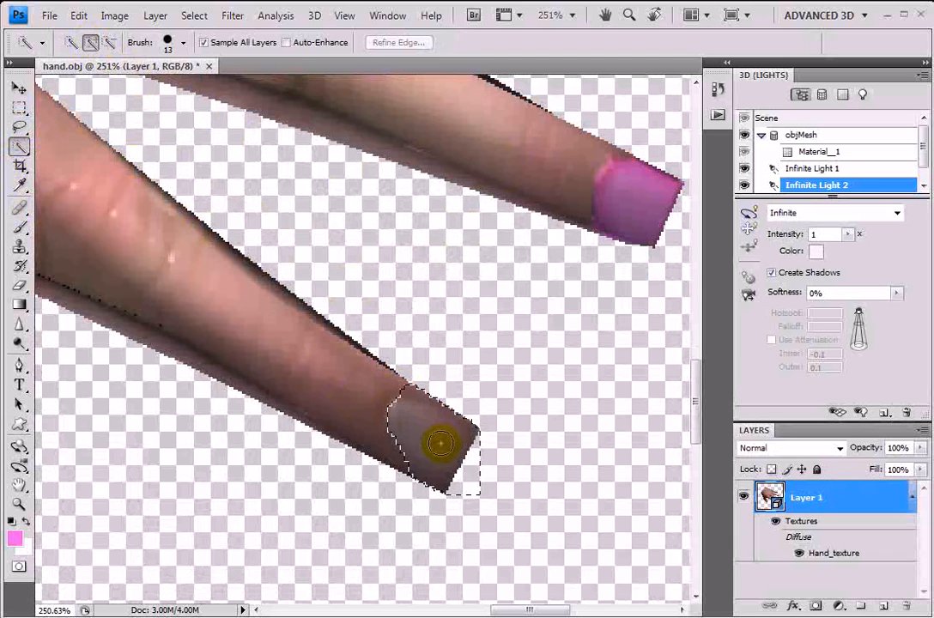
# Paint the selected index fingernail pink with the brush, and deselect it
pyautogui.click(19, 226)
pyautogui.moveTo(406, 412); pyautogui.dragTo(444, 414)
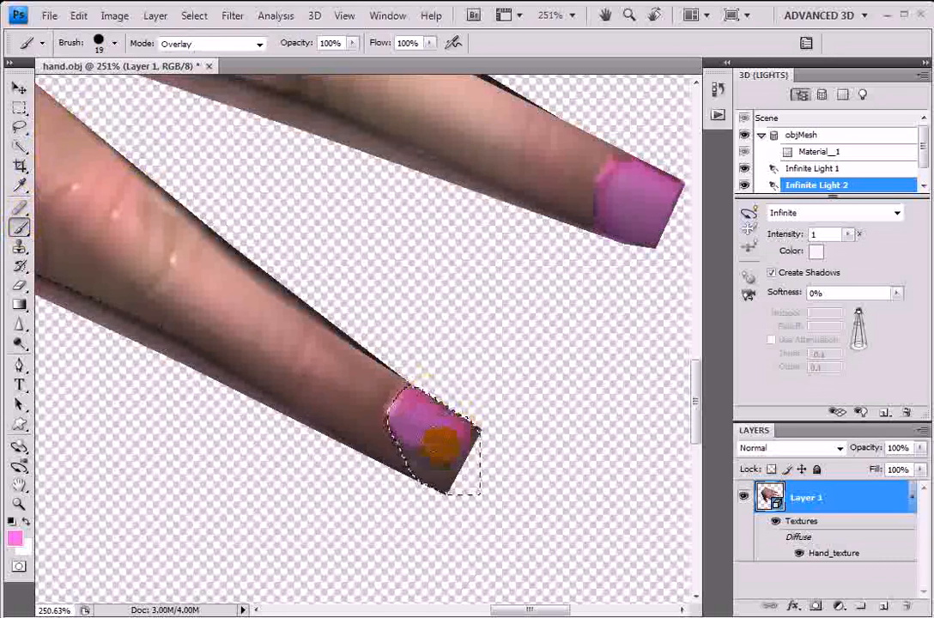
pyautogui.moveTo(427, 458)
pyautogui.mouseDown()
pyautogui.moveTo(426, 475)
pyautogui.moveTo(419, 442)
pyautogui.moveTo(432, 465)
pyautogui.moveTo(446, 438)
pyautogui.moveTo(413, 436)
pyautogui.moveTo(449, 447)
pyautogui.mouseUp()
pyautogui.scroll(-4, 469, 316)
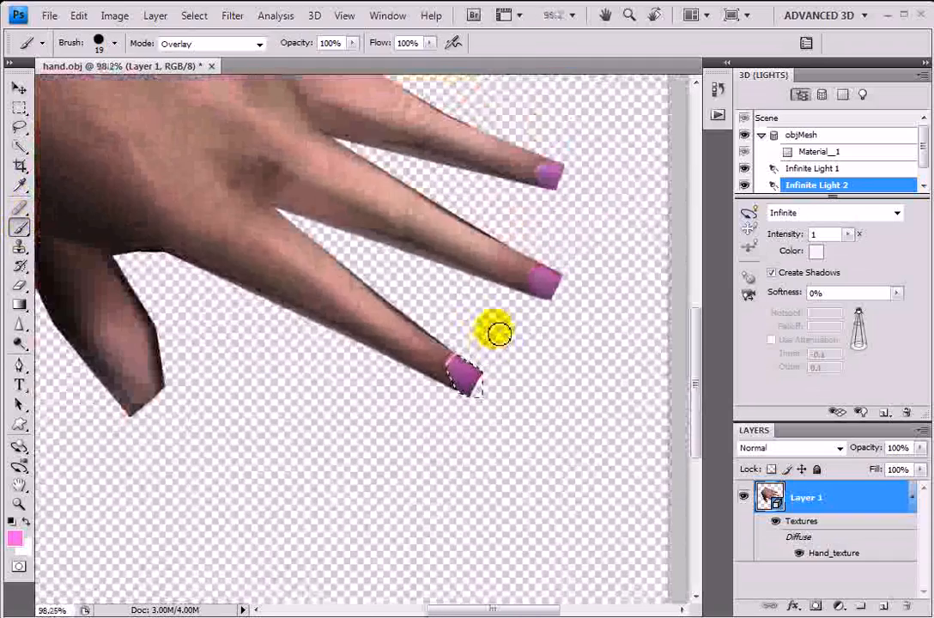
pyautogui.hotkey('ctrl', 'd')
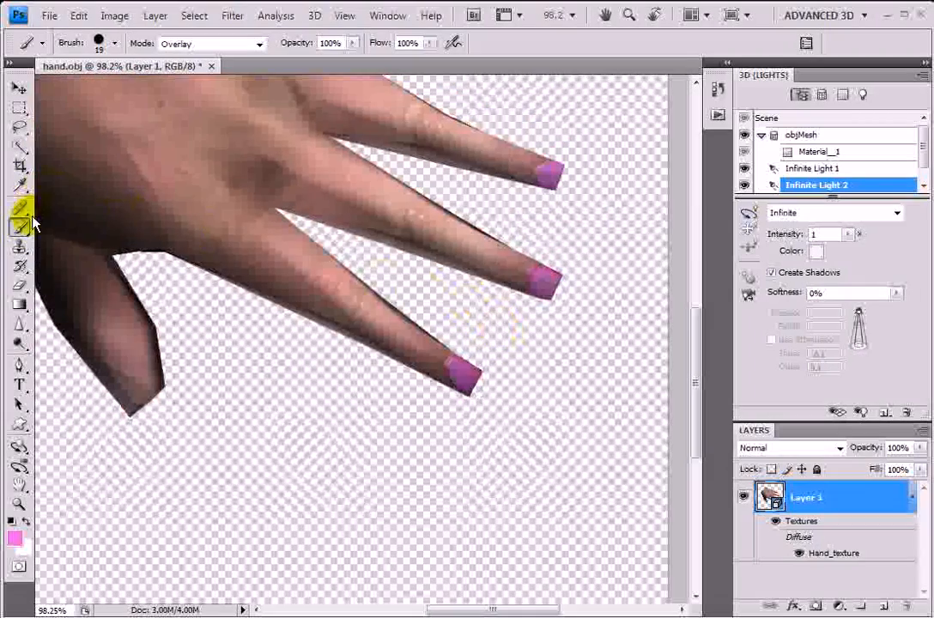
# Choose the 74 px maple leaf brush and swap the colors so that white is the foreground
pyautogui.click(114, 44)
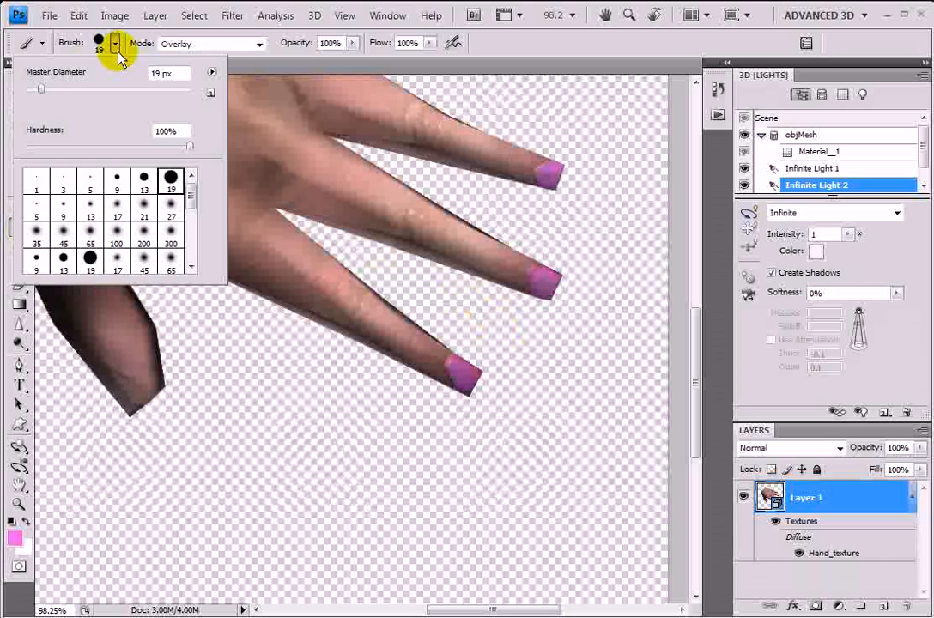
pyautogui.moveTo(191, 183); pyautogui.dragTo(206, 280)
pyautogui.click(172, 182)
pyautogui.press('Return')
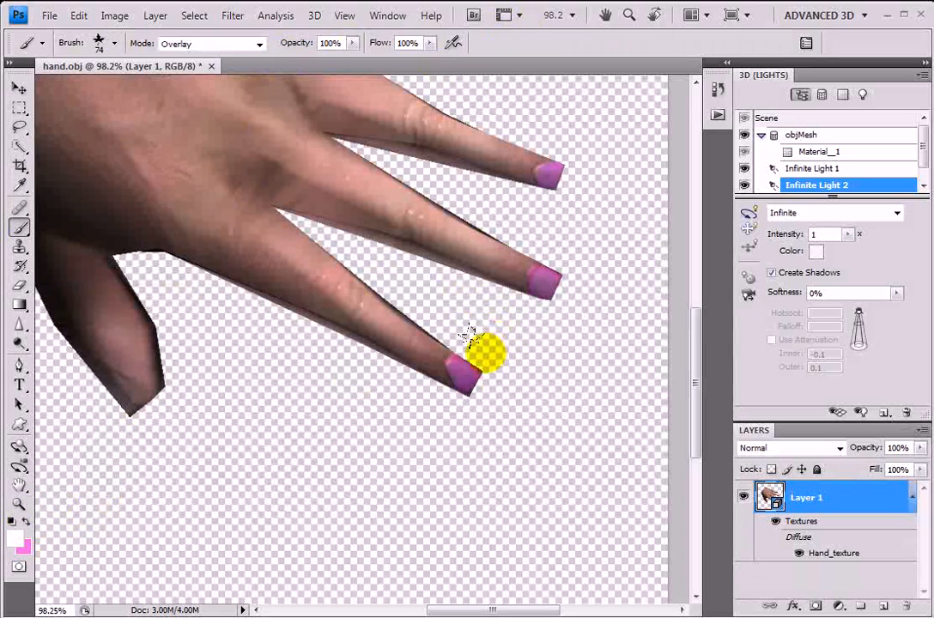
# Reduce the leaf brush to 30 px and stamp it in white on the middle and index fingernails
pyautogui.scroll(4, 483, 376)
pyautogui.scroll(-3, 486, 376)
pyautogui.scroll(-1, 464, 357)
pyautogui.press('[')
pyautogui.press('[')
pyautogui.press('[')
pyautogui.scroll(2, 530, 359)
pyautogui.scroll(1, 536, 346)
pyautogui.press('[')
pyautogui.click(546, 249)
pyautogui.click(442, 387)
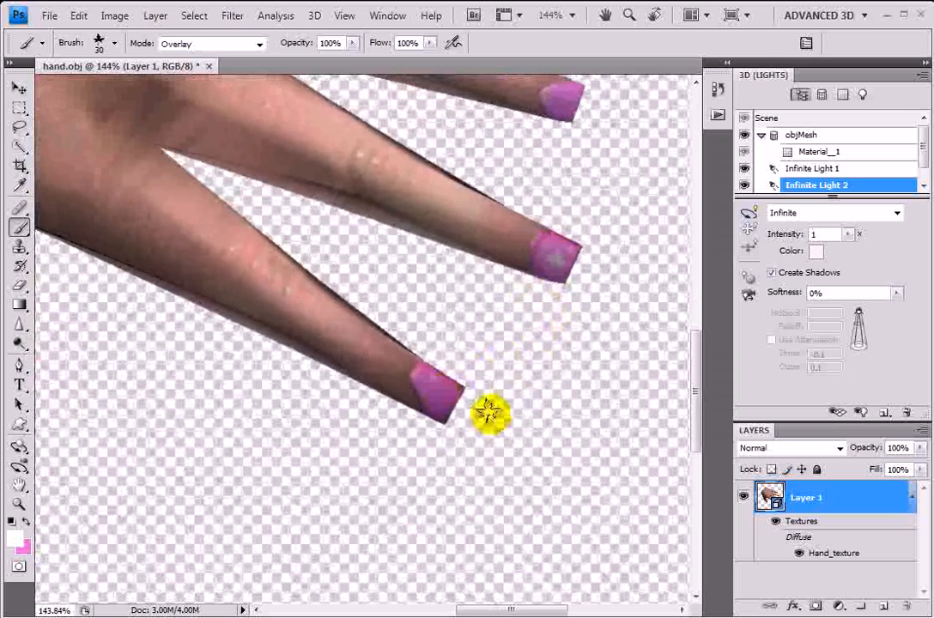
# Switch to the 29 px star brush and stamp white stars on the middle and index fingernails
pyautogui.click(116, 43)
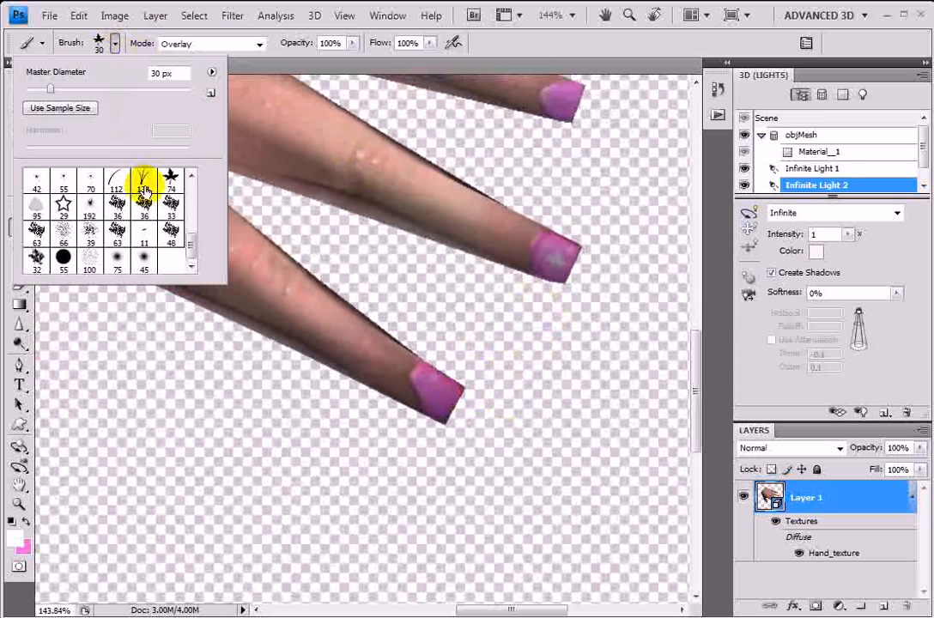
pyautogui.click(65, 210)
pyautogui.click(556, 257)
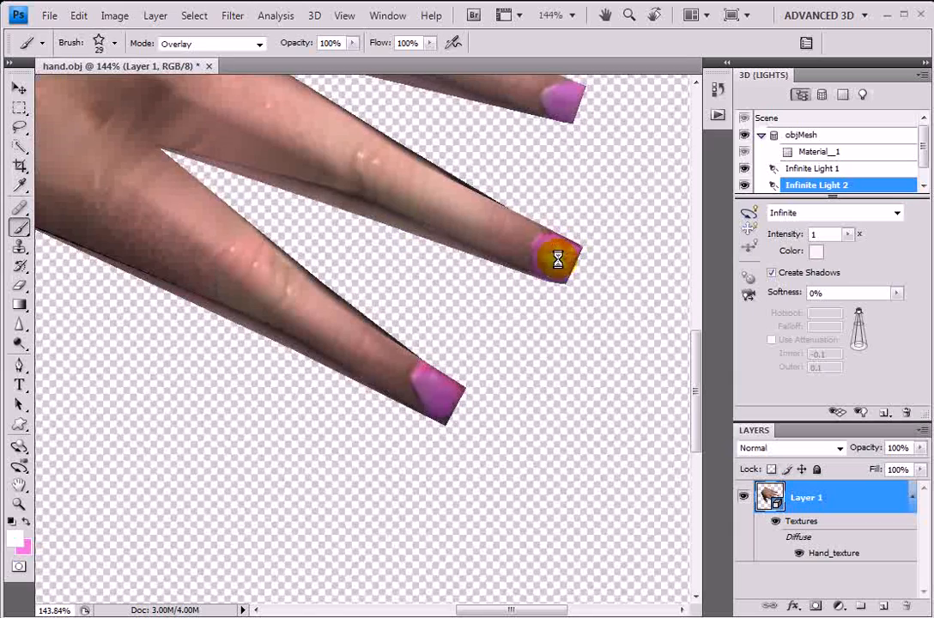
pyautogui.click(433, 388)
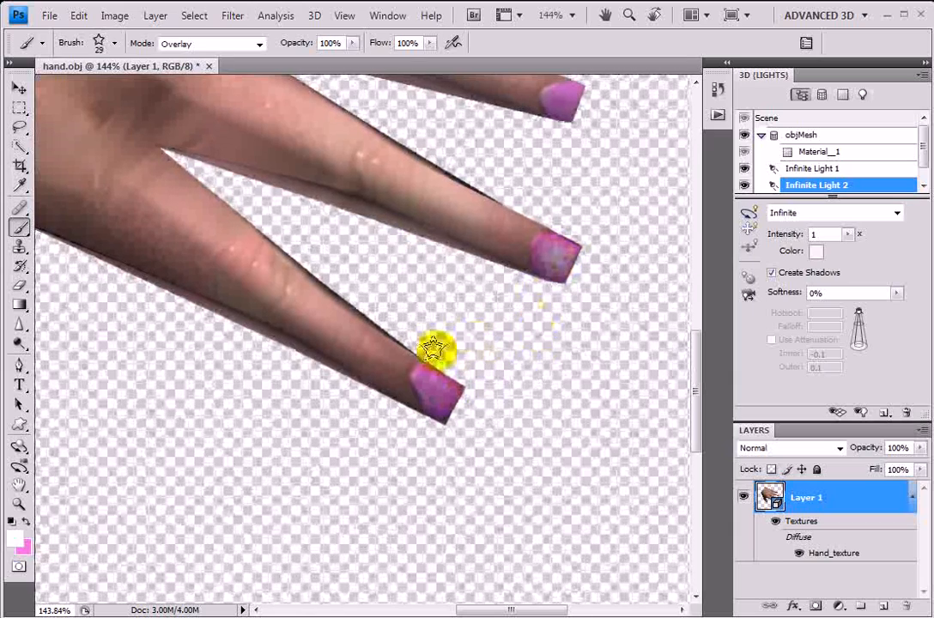
# Set the brush mode to Normal and stamp another white star on the index fingernail
pyautogui.click(250, 45)
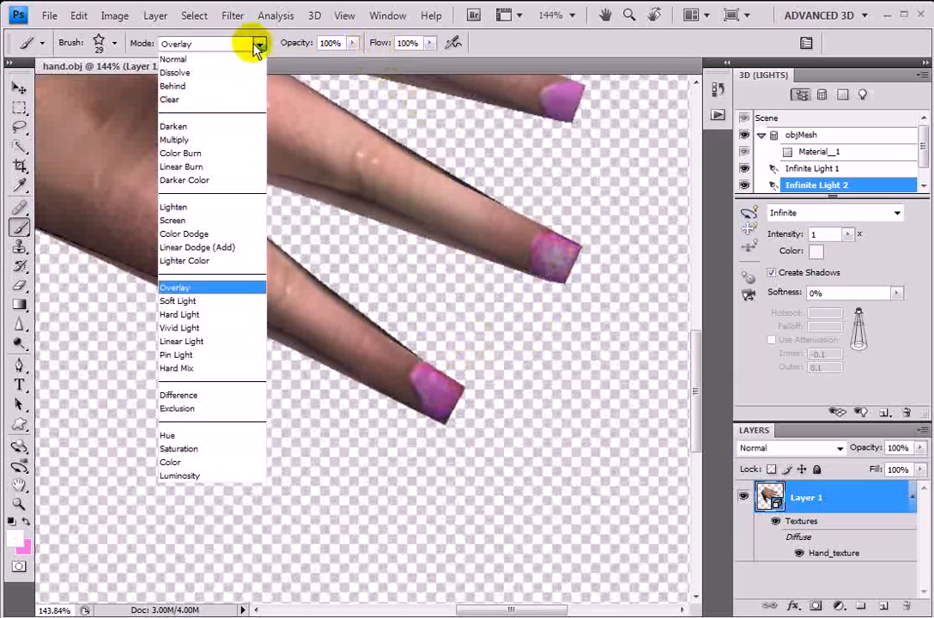
pyautogui.click(235, 60)
pyautogui.click(437, 387)
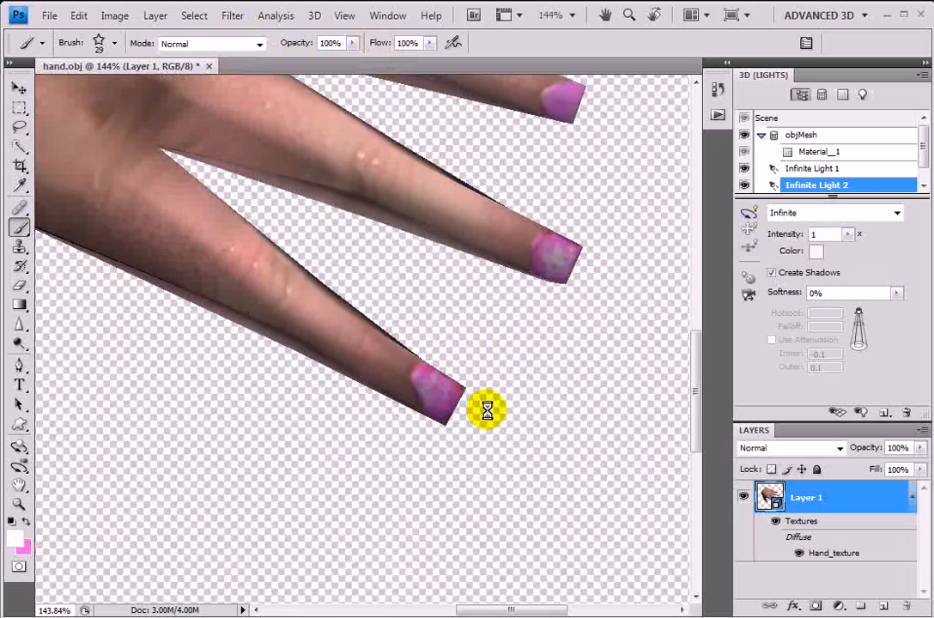
# Stamp more white stars on the middle fingernail with the 29 px star brush
pyautogui.moveTo(572, 212); pyautogui.dragTo(544, 312)
pyautogui.click(536, 195)
pyautogui.scroll(-4, 586, 337)
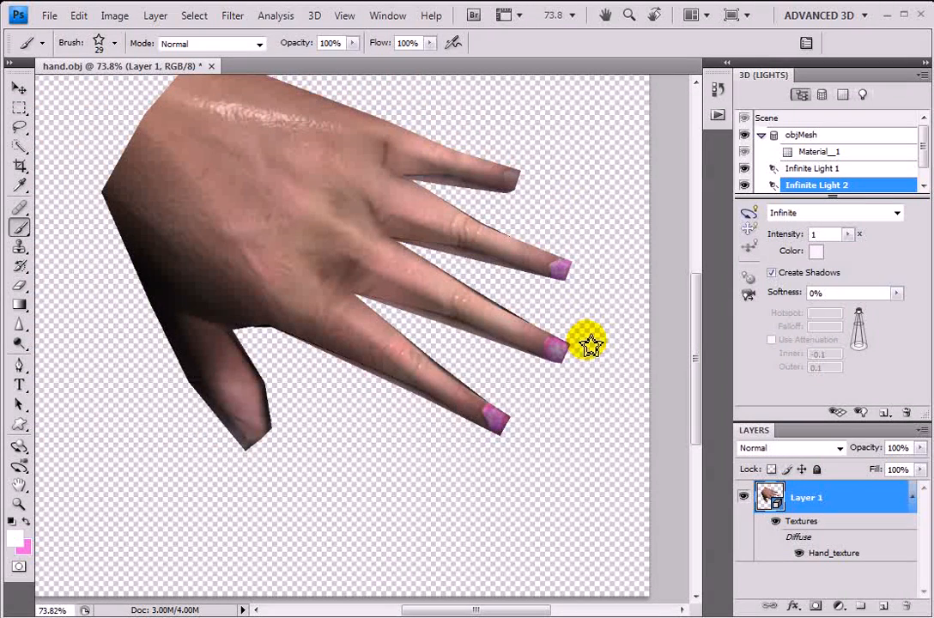
pyautogui.scroll(2, 590, 344)
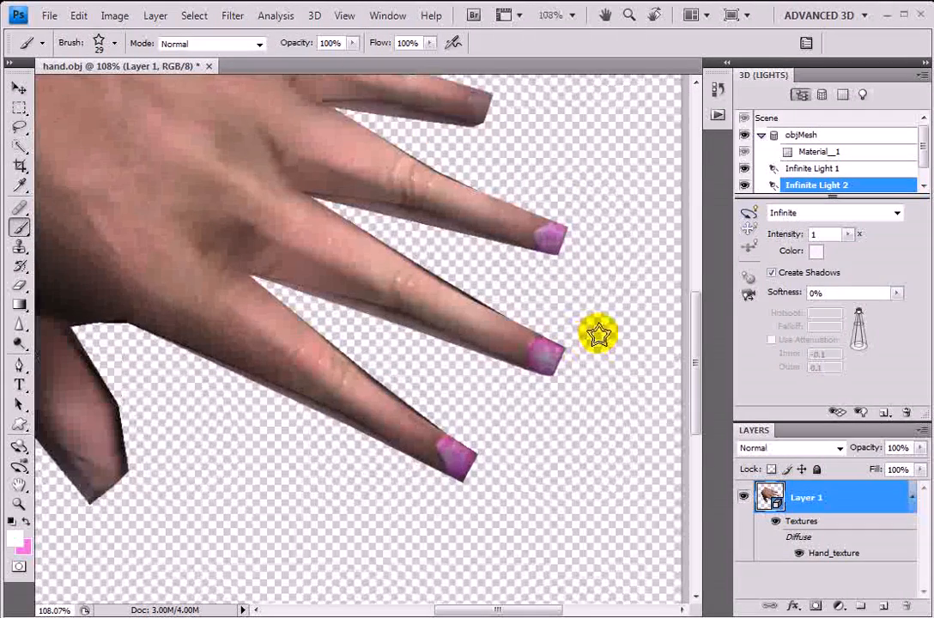
# Review the texture types offered for the 3D Paint Mode
pyautogui.click(314, 15)
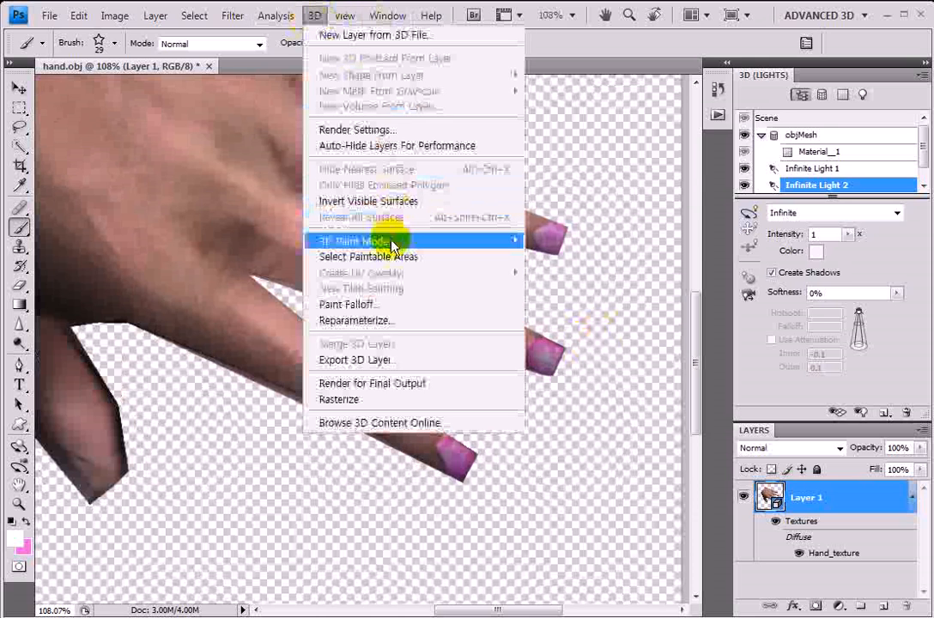
pyautogui.moveTo(392, 245)
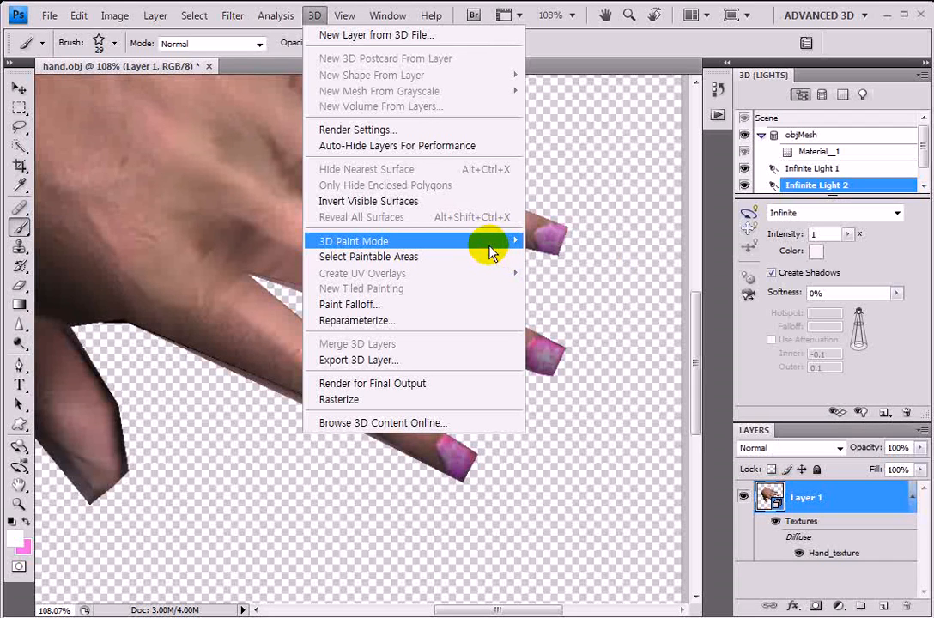
pyautogui.moveTo(490, 252)
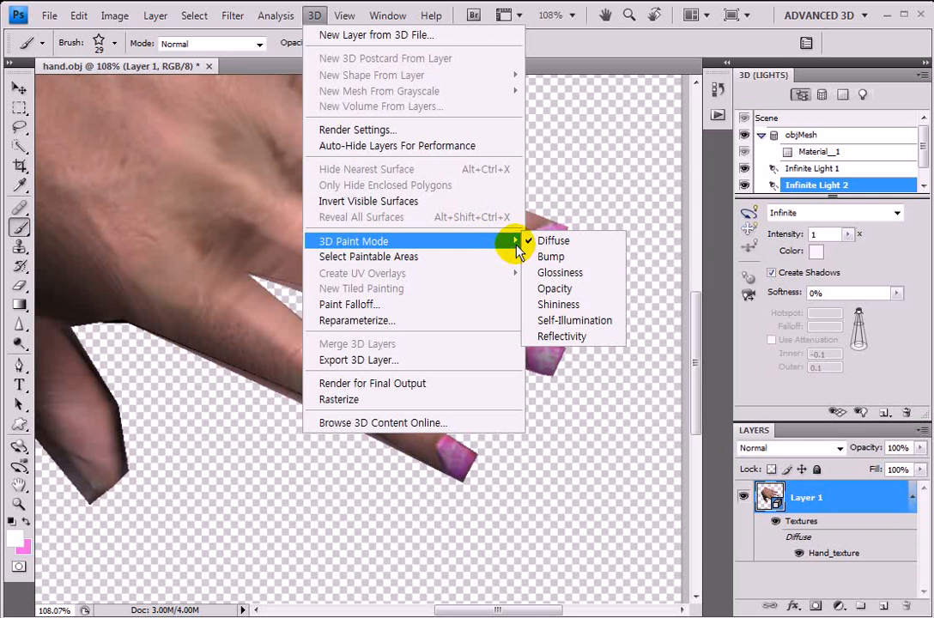
pyautogui.click(151, 204)
# Rotate the 3D hand so that its palm faces forward with the fingers pointing up
pyautogui.scroll(-5, 177, 347)
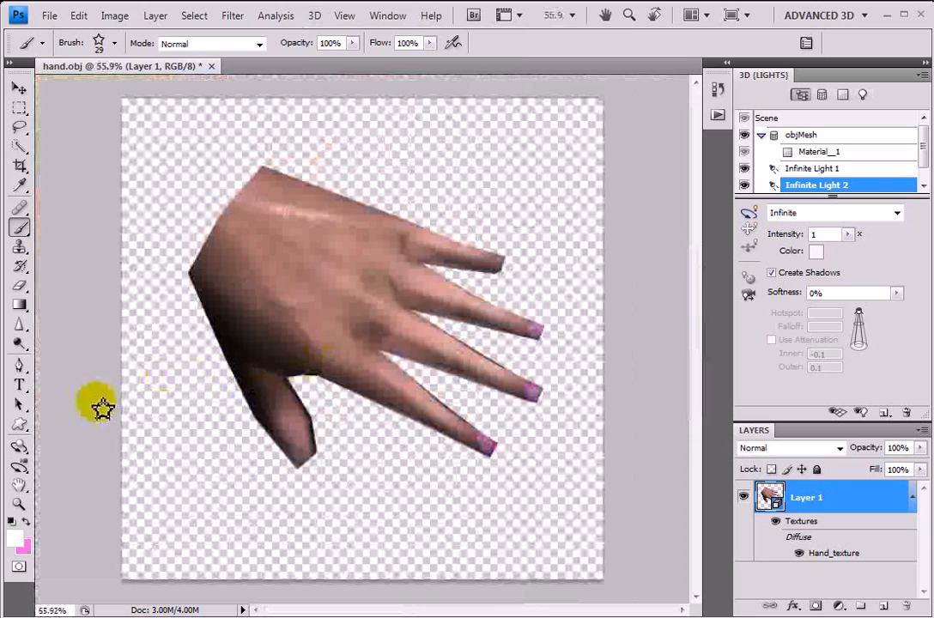
pyautogui.click(19, 445)
pyautogui.moveTo(350, 252); pyautogui.dragTo(377, 291)
pyautogui.moveTo(400, 155); pyautogui.dragTo(468, 397)
pyautogui.scroll(1, 472, 400)
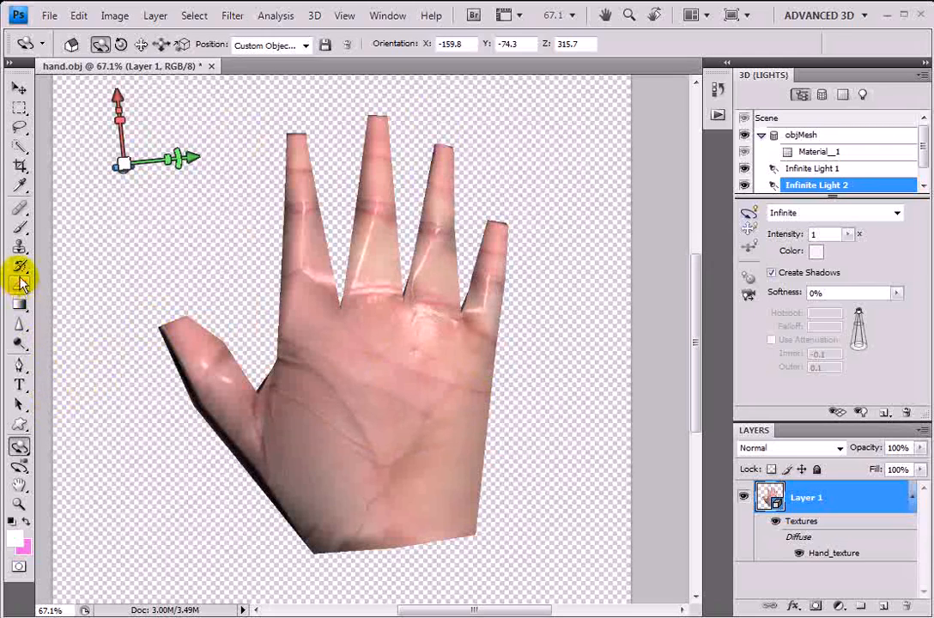
# Darken the palm creases and hand edges with the Burn tool on midtones at 18% exposure, reducing the brush to 90 px
pyautogui.moveTo(22, 341)
pyautogui.mouseDown()
pyautogui.moveTo(16, 334)
pyautogui.moveTo(56, 357)
pyautogui.mouseUp()
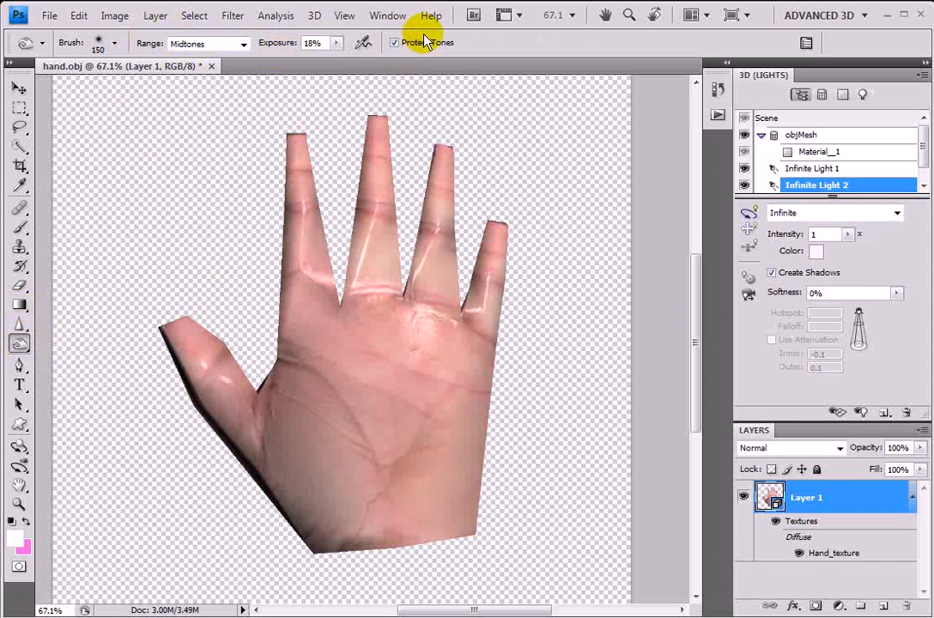
pyautogui.moveTo(470, 188); pyautogui.dragTo(455, 202)
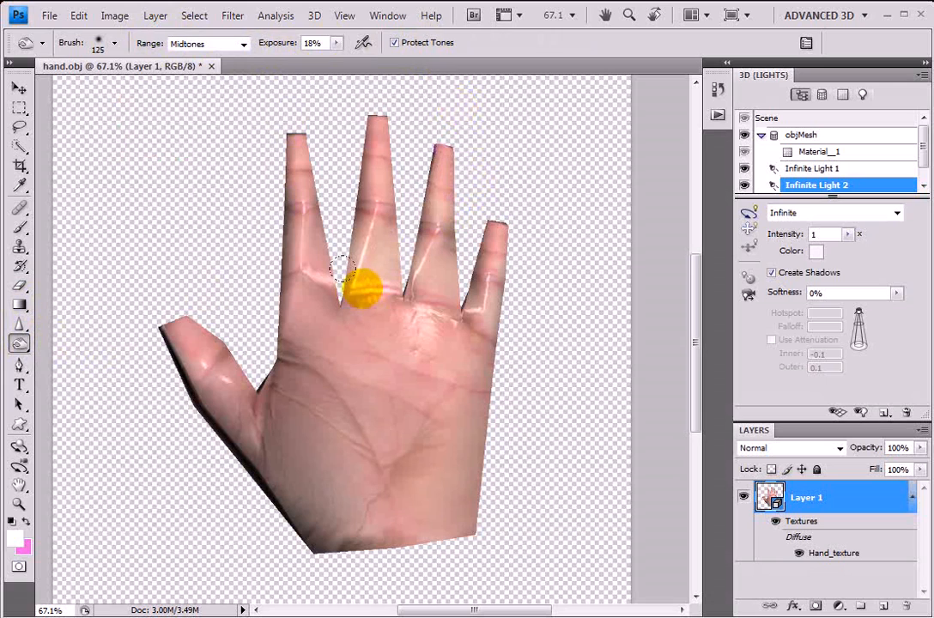
pyautogui.moveTo(342, 292)
pyautogui.mouseDown()
pyautogui.moveTo(300, 347)
pyautogui.moveTo(276, 347)
pyautogui.moveTo(334, 403)
pyautogui.mouseUp()
pyautogui.press('[')
pyautogui.moveTo(271, 334); pyautogui.dragTo(277, 371)
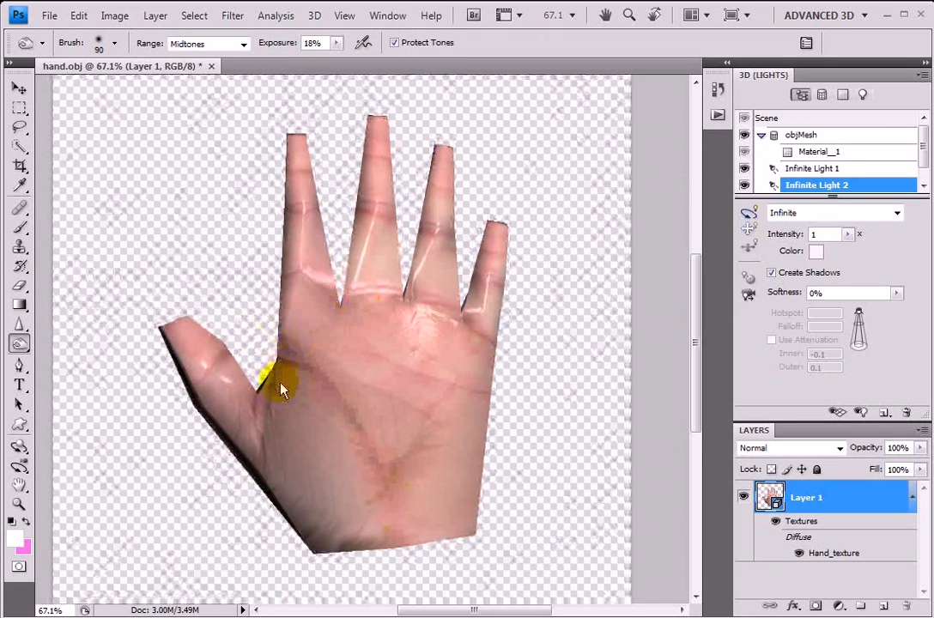
pyautogui.moveTo(404, 448)
pyautogui.mouseDown()
pyautogui.moveTo(444, 396)
pyautogui.moveTo(455, 408)
pyautogui.moveTo(429, 418)
pyautogui.moveTo(299, 341)
pyautogui.moveTo(351, 316)
pyautogui.moveTo(481, 386)
pyautogui.moveTo(485, 392)
pyautogui.moveTo(453, 386)
pyautogui.moveTo(348, 337)
pyautogui.moveTo(270, 349)
pyautogui.moveTo(253, 459)
pyautogui.moveTo(225, 345)
pyautogui.mouseUp()
pyautogui.moveTo(200, 382)
pyautogui.mouseDown()
pyautogui.moveTo(280, 297)
pyautogui.moveTo(286, 215)
pyautogui.moveTo(270, 204)
pyautogui.moveTo(321, 200)
pyautogui.moveTo(282, 166)
pyautogui.moveTo(322, 166)
pyautogui.moveTo(307, 269)
pyautogui.moveTo(289, 283)
pyautogui.moveTo(302, 275)
pyautogui.moveTo(355, 296)
pyautogui.moveTo(384, 285)
pyautogui.moveTo(512, 334)
pyautogui.moveTo(528, 276)
pyautogui.mouseUp()
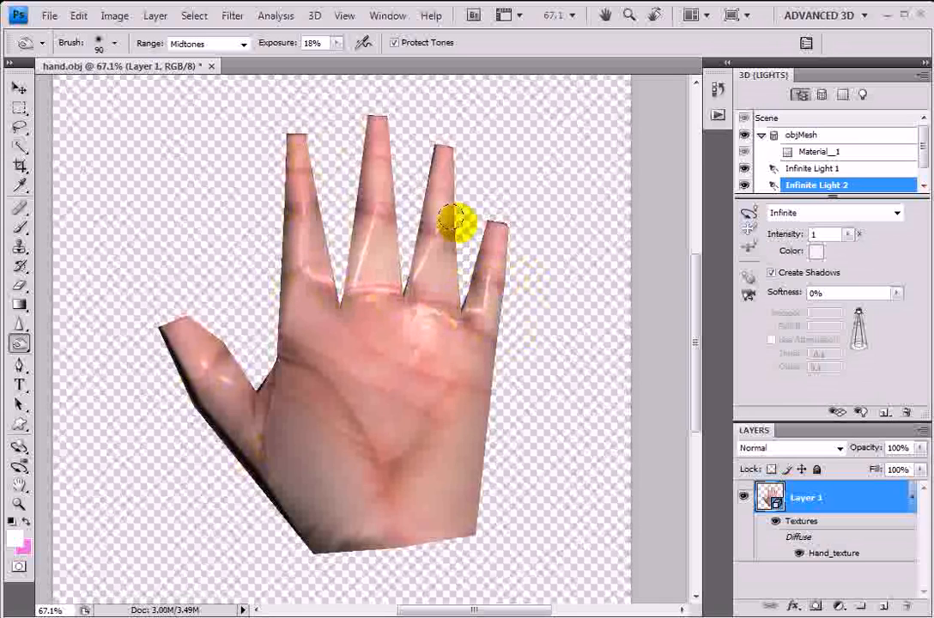
# Burn the finger joints and the thumb side of the palm with the brush reduced to 80 px and 70 px
pyautogui.moveTo(444, 230)
pyautogui.mouseDown()
pyautogui.moveTo(351, 202)
pyautogui.moveTo(380, 207)
pyautogui.moveTo(408, 189)
pyautogui.moveTo(363, 152)
pyautogui.mouseUp()
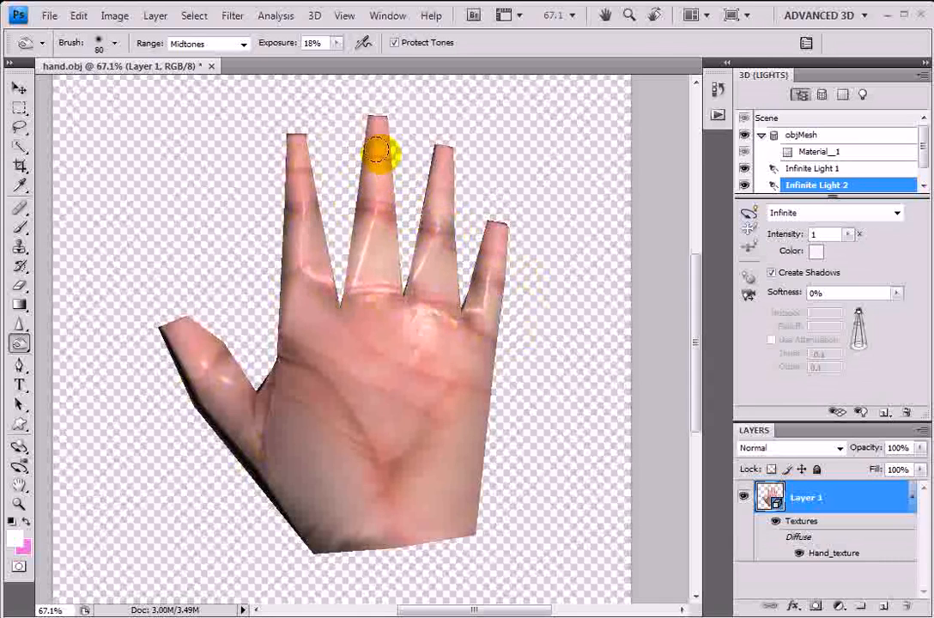
pyautogui.moveTo(431, 196); pyautogui.dragTo(472, 189)
pyautogui.moveTo(520, 256)
pyautogui.mouseDown()
pyautogui.moveTo(354, 204)
pyautogui.moveTo(288, 205)
pyautogui.moveTo(304, 183)
pyautogui.moveTo(313, 177)
pyautogui.moveTo(307, 340)
pyautogui.moveTo(371, 493)
pyautogui.moveTo(357, 534)
pyautogui.moveTo(283, 510)
pyautogui.mouseUp()
pyautogui.press('[')
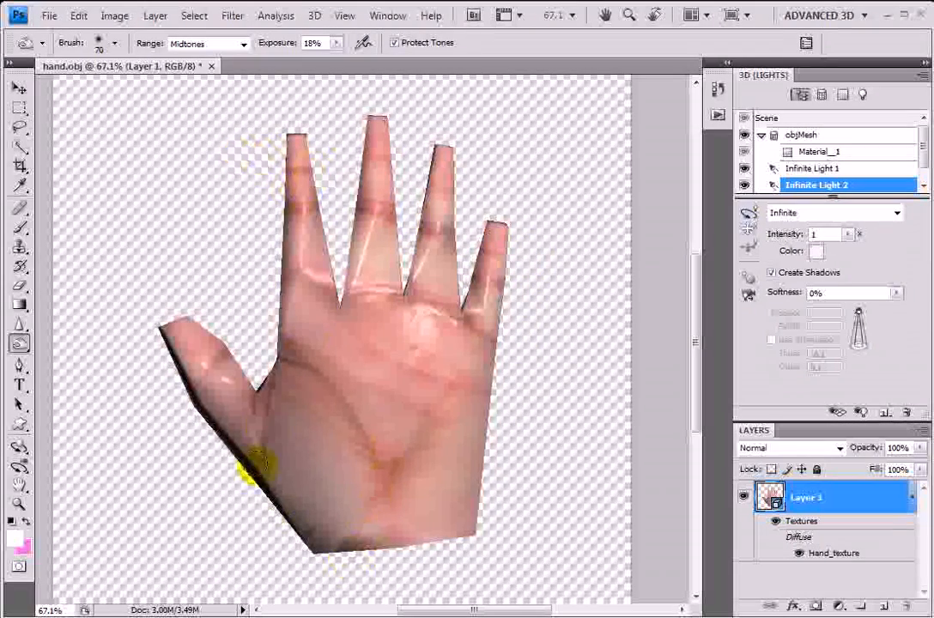
pyautogui.moveTo(253, 442)
pyautogui.mouseDown()
pyautogui.moveTo(400, 359)
pyautogui.moveTo(352, 313)
pyautogui.moveTo(388, 358)
pyautogui.moveTo(470, 398)
pyautogui.moveTo(459, 384)
pyautogui.moveTo(328, 358)
pyautogui.moveTo(433, 424)
pyautogui.moveTo(421, 420)
pyautogui.moveTo(382, 463)
pyautogui.moveTo(347, 548)
pyautogui.moveTo(332, 383)
pyautogui.moveTo(315, 346)
pyautogui.moveTo(267, 332)
pyautogui.moveTo(284, 391)
pyautogui.moveTo(313, 422)
pyautogui.mouseUp()
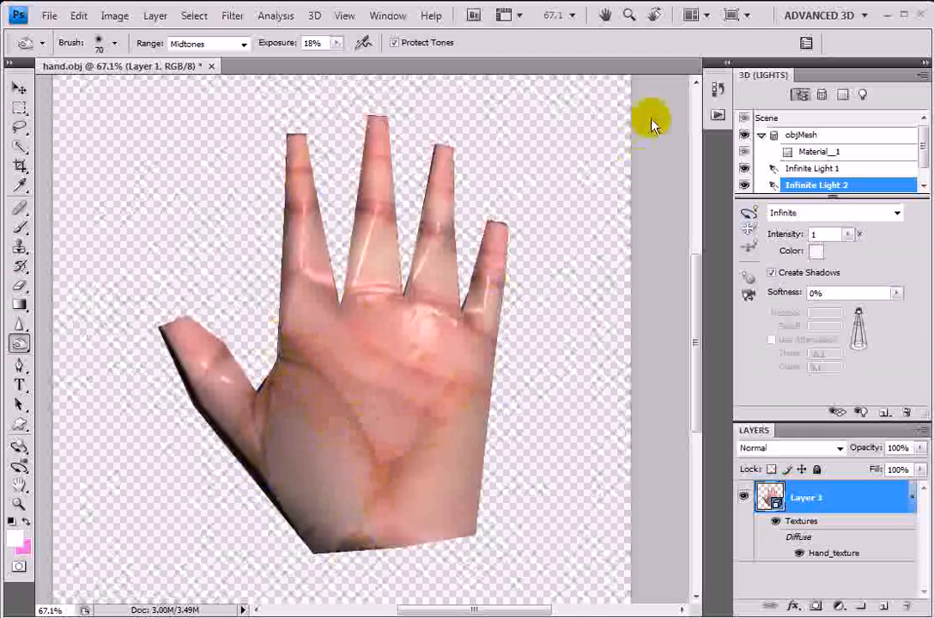
# Enlarge the history list and compare the palm at earlier burn states with the latest one
pyautogui.click(718, 91)
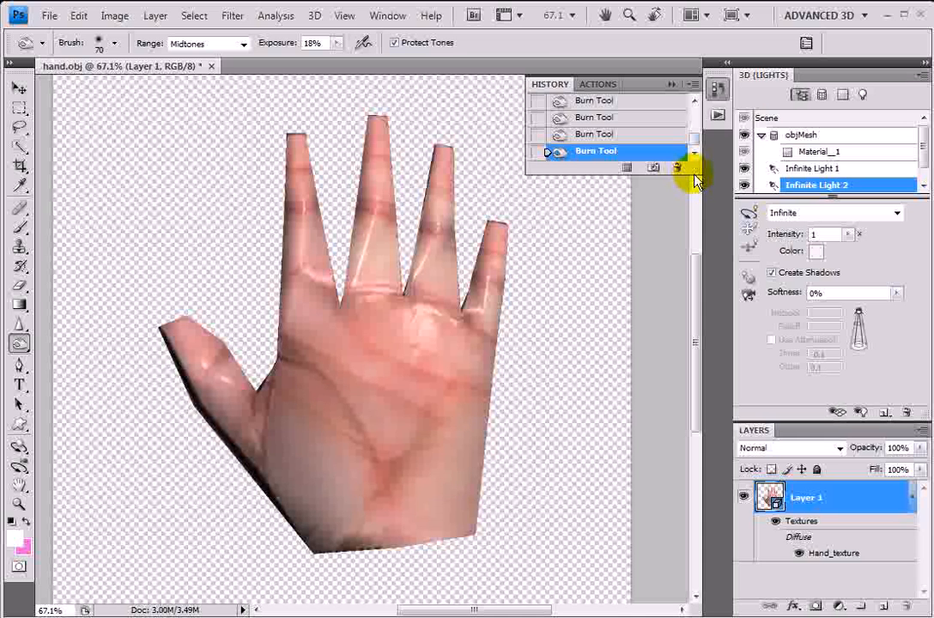
pyautogui.moveTo(694, 174)
pyautogui.mouseDown()
pyautogui.moveTo(671, 507)
pyautogui.moveTo(679, 429)
pyautogui.mouseUp()
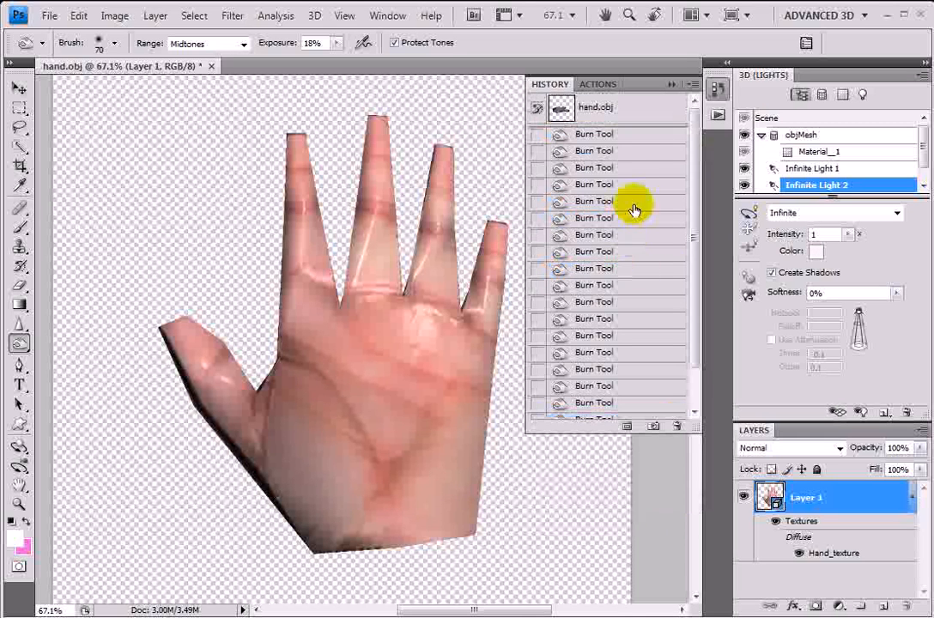
pyautogui.click(619, 138)
pyautogui.scroll(-2, 673, 416)
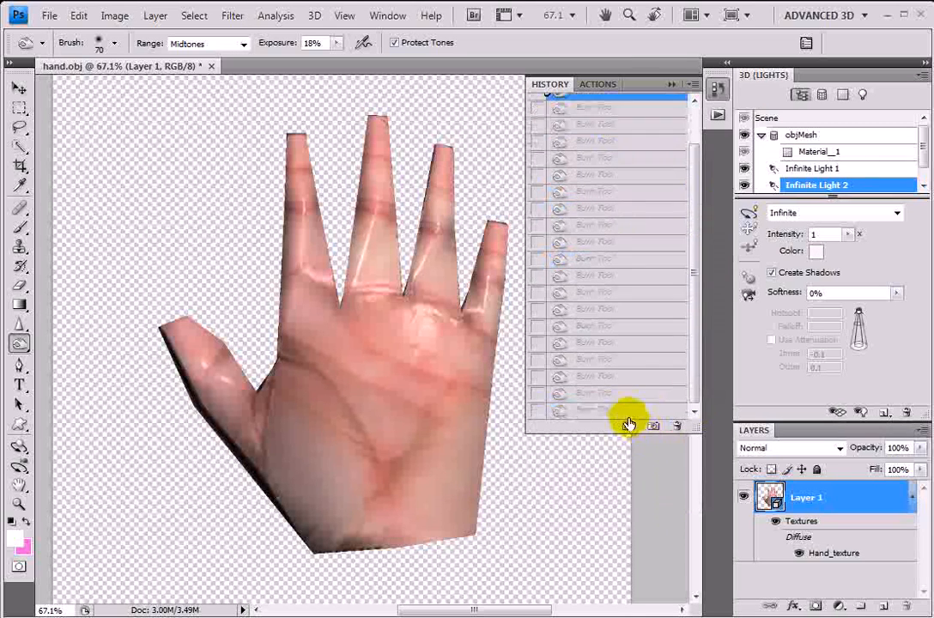
pyautogui.click(624, 412)
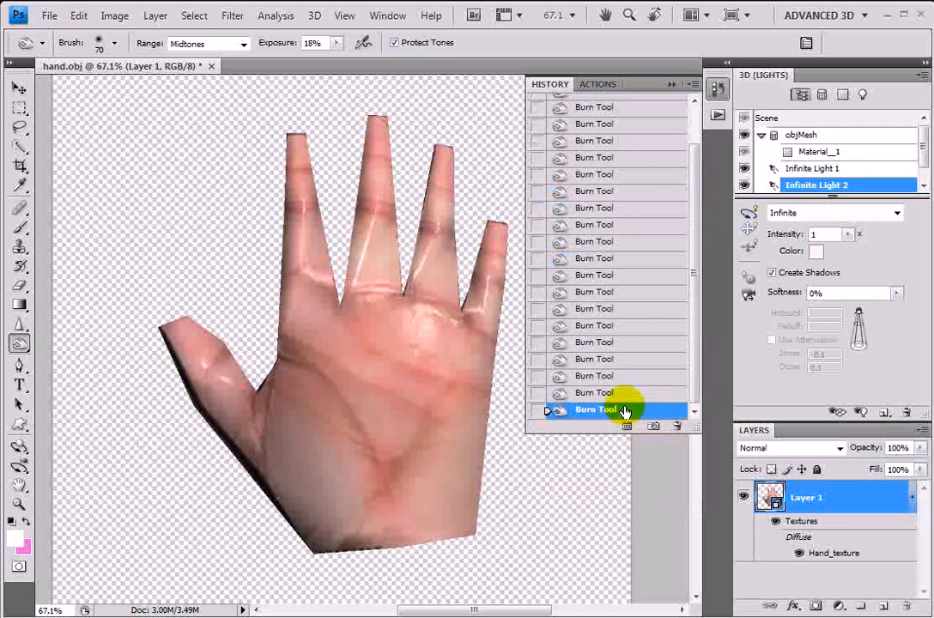
pyautogui.click(620, 160)
pyautogui.click(589, 412)
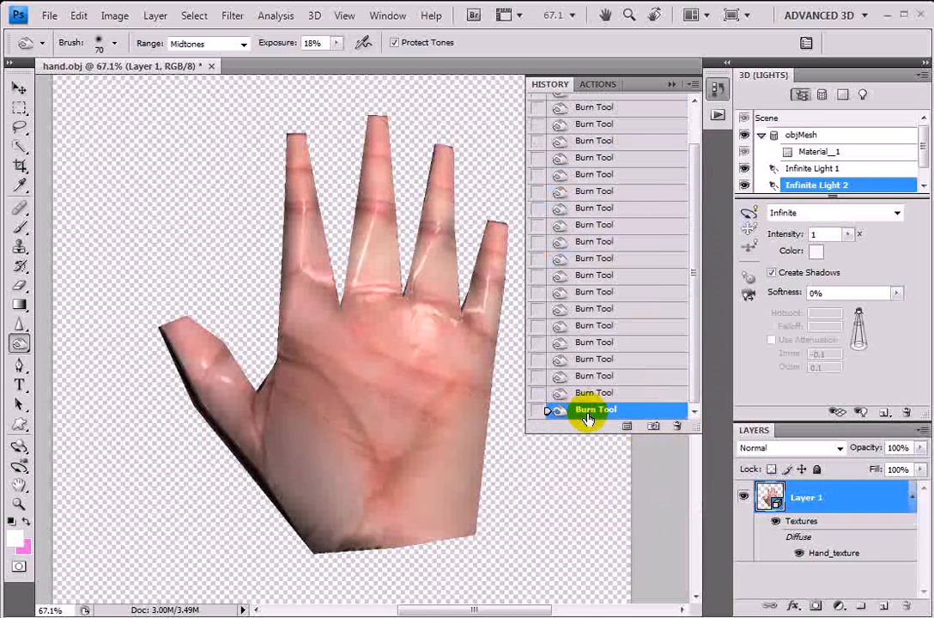
# Burn the wrist edge, the thumb side and the middle of the palm with the 70 px brush
pyautogui.moveTo(378, 508); pyautogui.dragTo(355, 551)
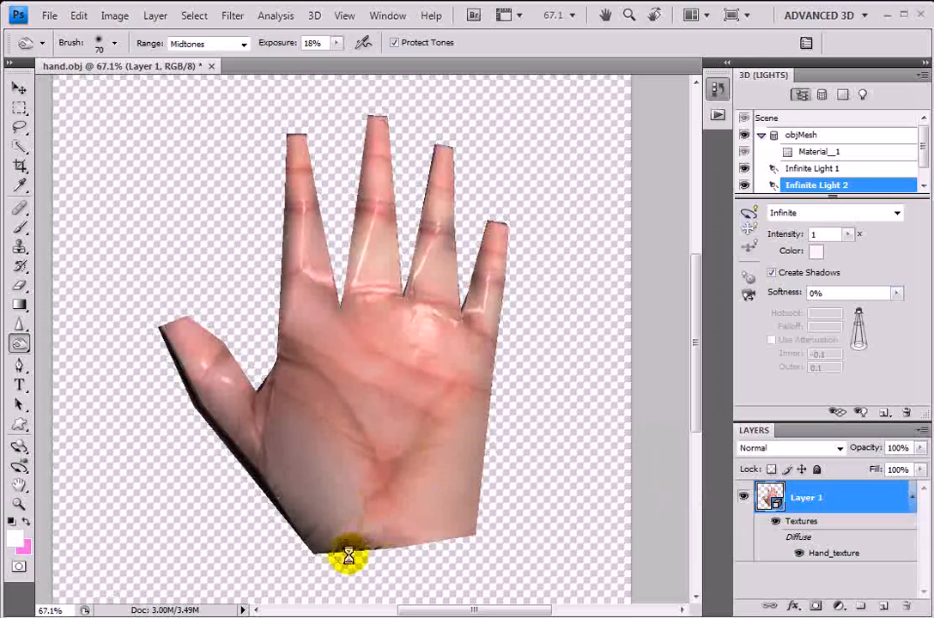
pyautogui.moveTo(316, 274)
pyautogui.mouseDown()
pyautogui.moveTo(292, 273)
pyautogui.moveTo(281, 323)
pyautogui.moveTo(186, 387)
pyautogui.mouseUp()
pyautogui.moveTo(357, 359)
pyautogui.mouseDown()
pyautogui.moveTo(386, 360)
pyautogui.moveTo(408, 382)
pyautogui.moveTo(355, 378)
pyautogui.moveTo(392, 403)
pyautogui.moveTo(378, 408)
pyautogui.mouseUp()
# Rotate the model to the back of the hand and lighten its skin with the 150 px Dodge tool on midtones at 26% exposure
pyautogui.click(19, 445)
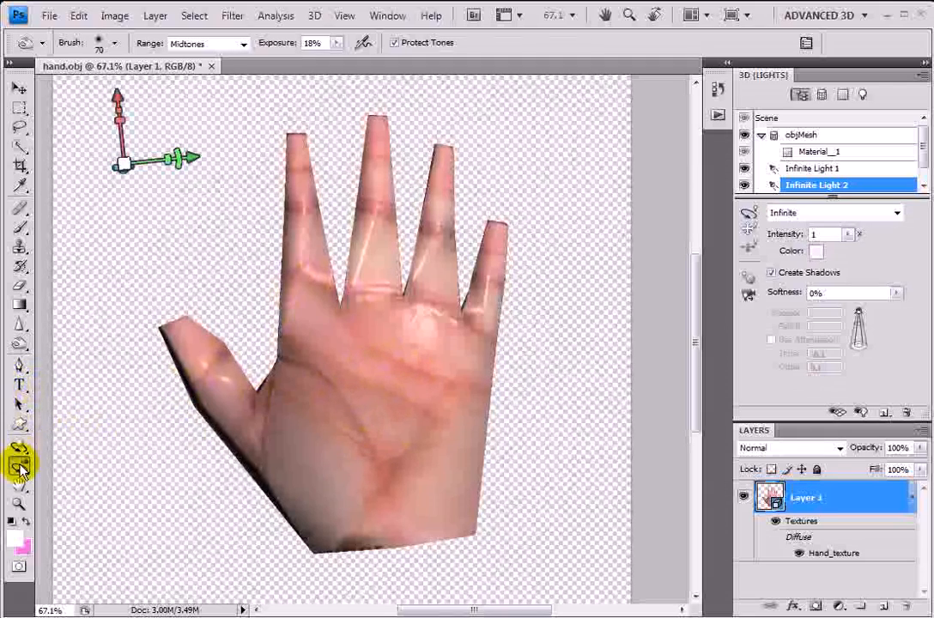
pyautogui.moveTo(308, 213); pyautogui.dragTo(316, 513)
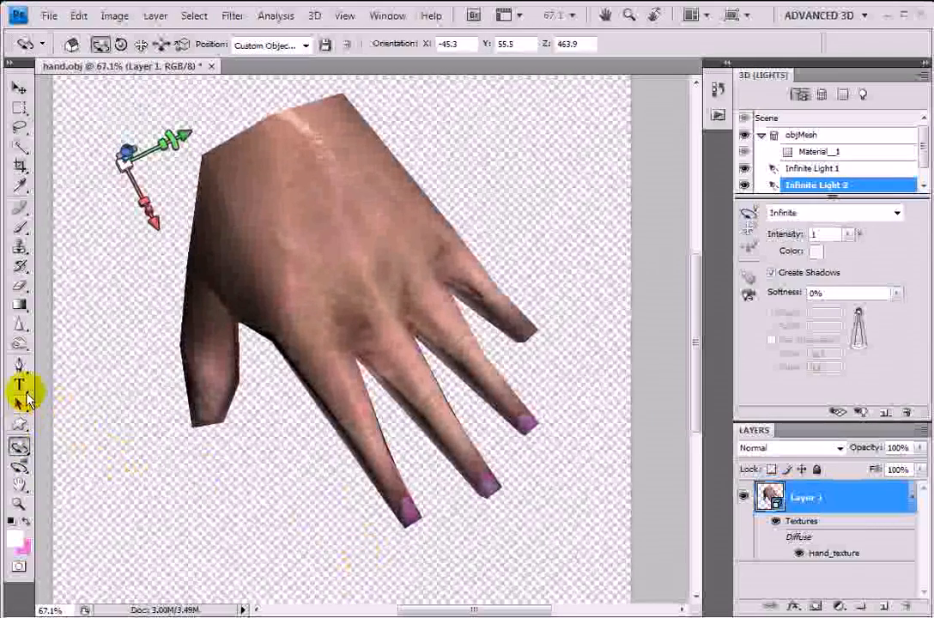
pyautogui.click(20, 343)
pyautogui.click(85, 357)
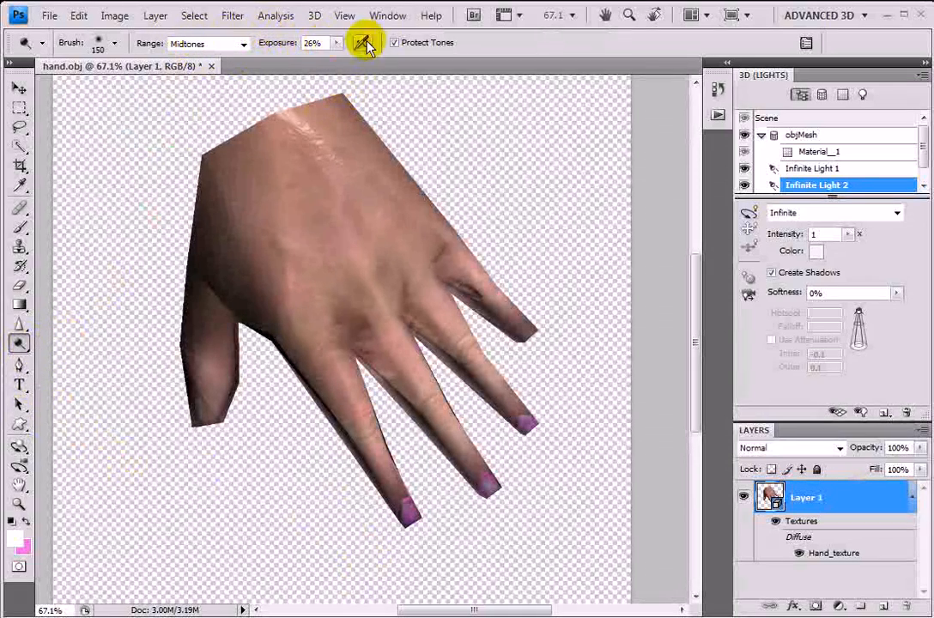
pyautogui.moveTo(250, 103); pyautogui.dragTo(272, 359)
pyautogui.moveTo(317, 121); pyautogui.dragTo(440, 213)
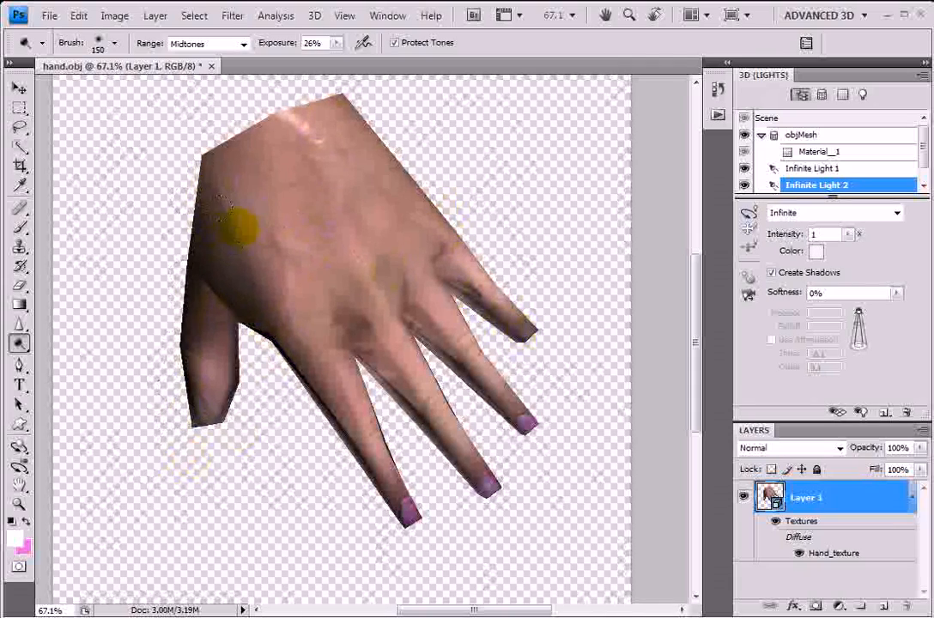
# Set the Dodge brush to 125 px and lighten the back of the hand and the knuckles
pyautogui.press(']')
pyautogui.moveTo(247, 219); pyautogui.dragTo(250, 275)
pyautogui.moveTo(342, 208); pyautogui.dragTo(371, 354)
pyautogui.moveTo(359, 140)
pyautogui.mouseDown()
pyautogui.moveTo(359, 108)
pyautogui.moveTo(462, 273)
pyautogui.moveTo(394, 291)
pyautogui.mouseUp()
pyautogui.moveTo(335, 311)
pyautogui.mouseDown()
pyautogui.moveTo(275, 227)
pyautogui.moveTo(289, 249)
pyautogui.moveTo(262, 244)
pyautogui.moveTo(196, 181)
pyautogui.moveTo(158, 399)
pyautogui.moveTo(202, 285)
pyautogui.moveTo(184, 275)
pyautogui.moveTo(226, 320)
pyautogui.moveTo(357, 395)
pyautogui.moveTo(406, 391)
pyautogui.moveTo(390, 270)
pyautogui.mouseUp()
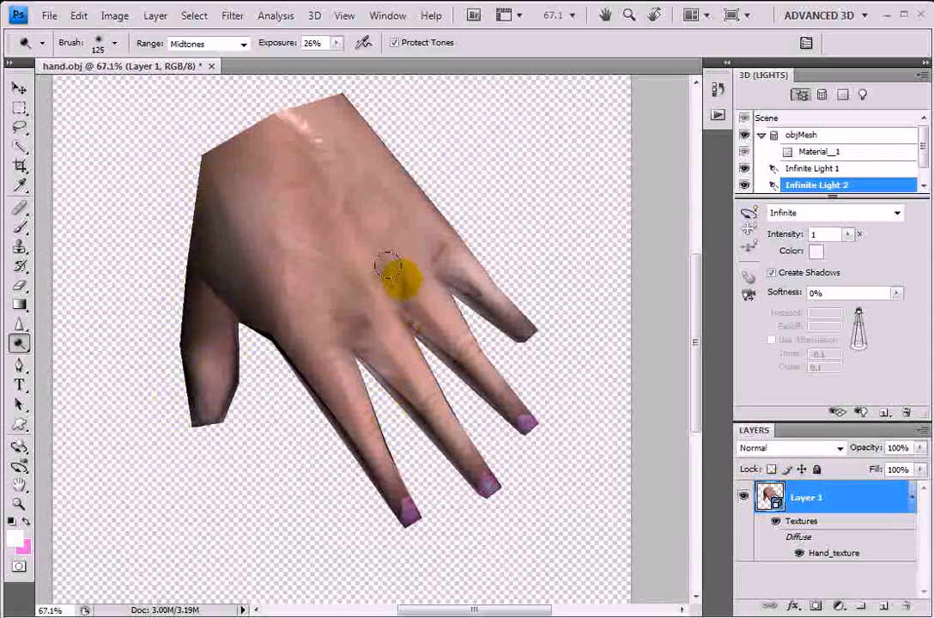
pyautogui.moveTo(387, 266); pyautogui.dragTo(387, 266)
# Select the paintable areas of the hand model and clear the selection
pyautogui.click(274, 54)
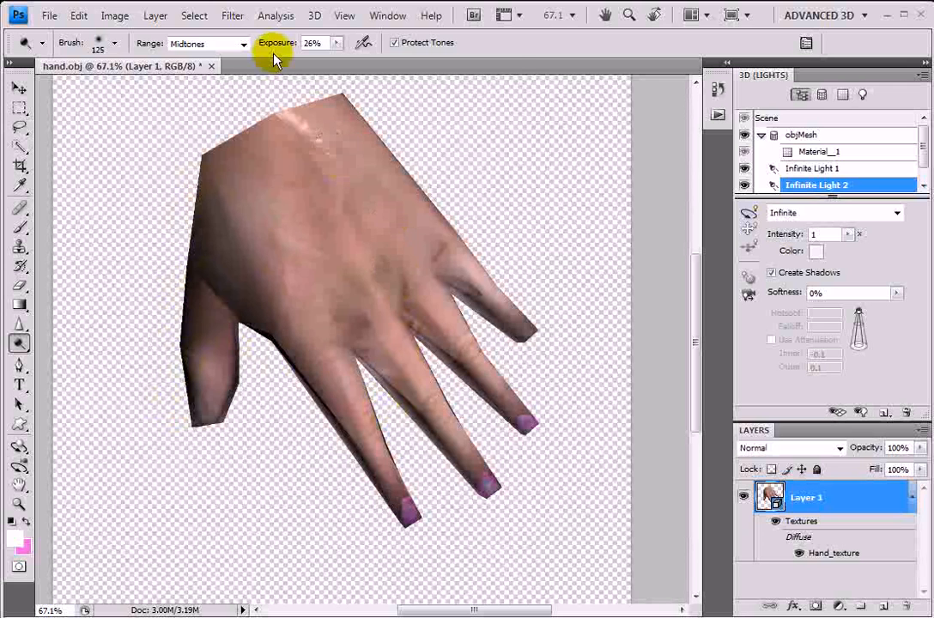
pyautogui.click(315, 16)
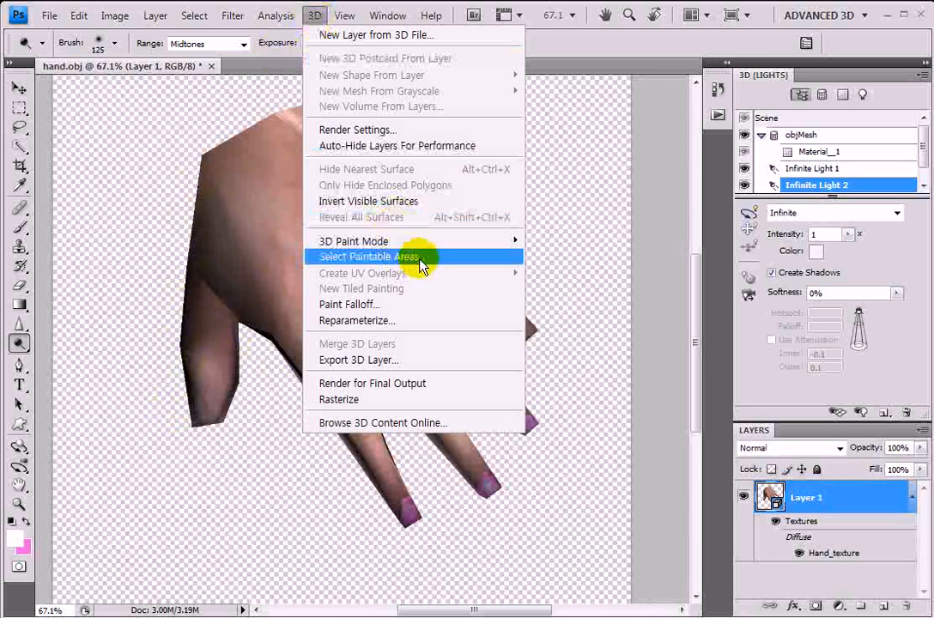
pyautogui.click(447, 257)
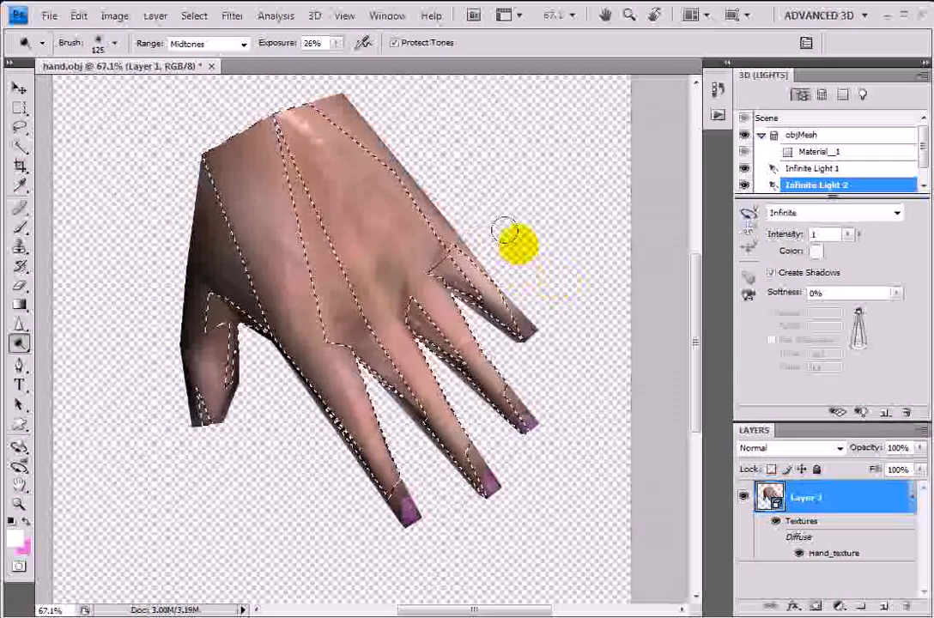
pyautogui.hotkey('ctrl', 'd')
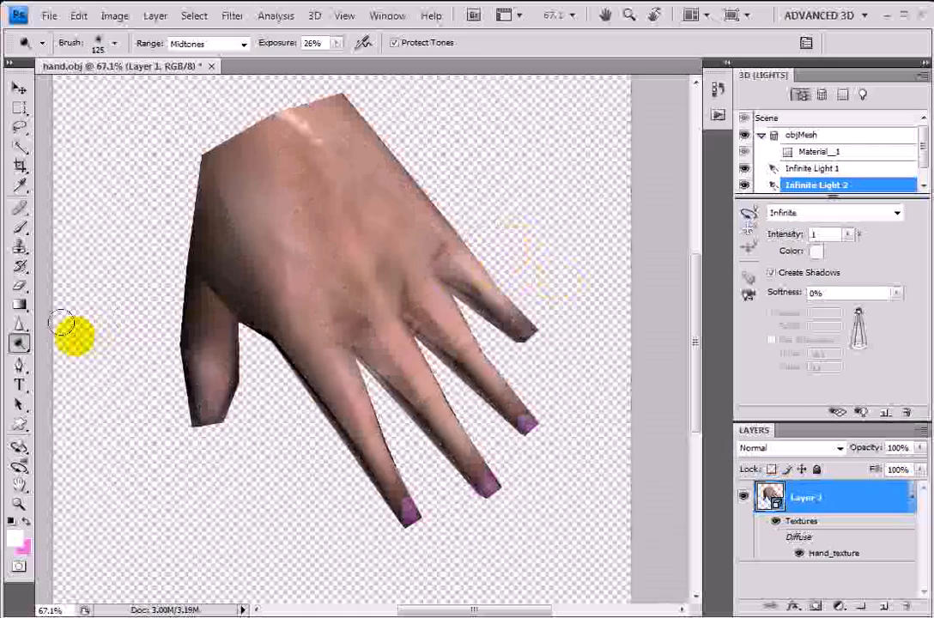
# Rotate the hand toward its thumb side and dodge the skin between the wrist and the thumb base
pyautogui.click(18, 445)
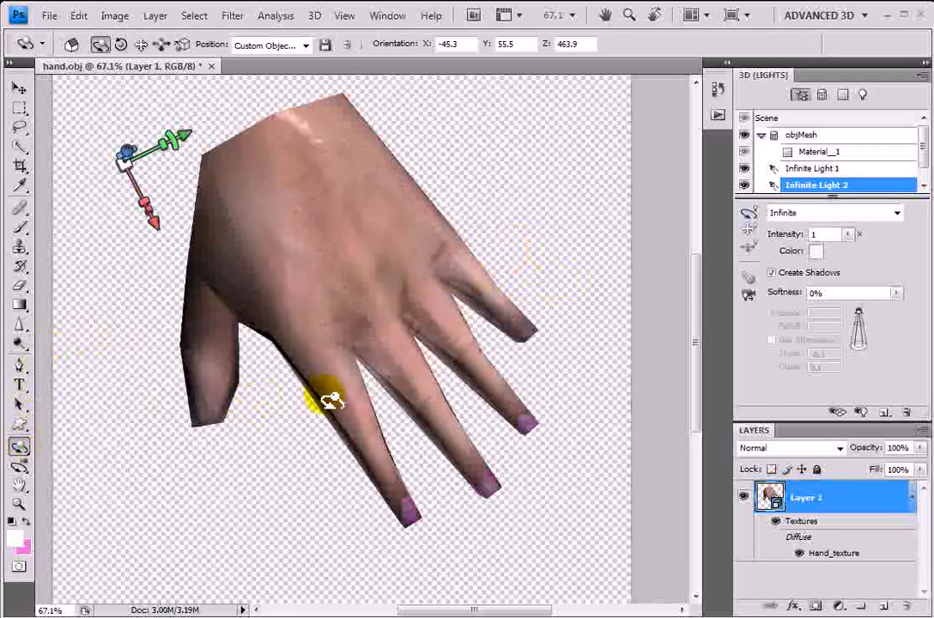
pyautogui.moveTo(371, 375); pyautogui.dragTo(448, 342)
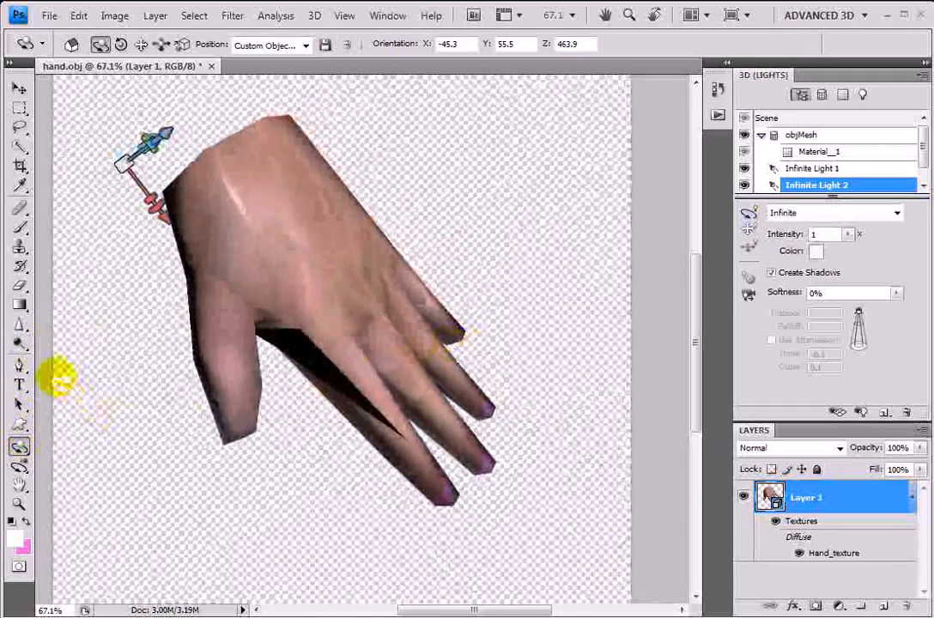
pyautogui.click(18, 343)
pyautogui.moveTo(176, 190); pyautogui.dragTo(241, 287)
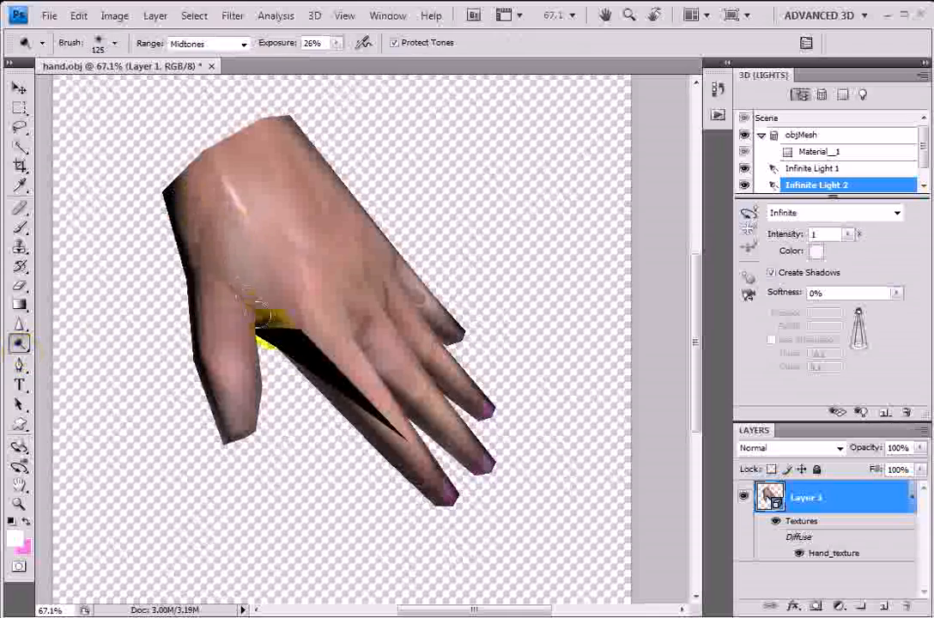
pyautogui.moveTo(203, 259)
pyautogui.mouseDown()
pyautogui.moveTo(217, 294)
pyautogui.moveTo(273, 309)
pyautogui.mouseUp()
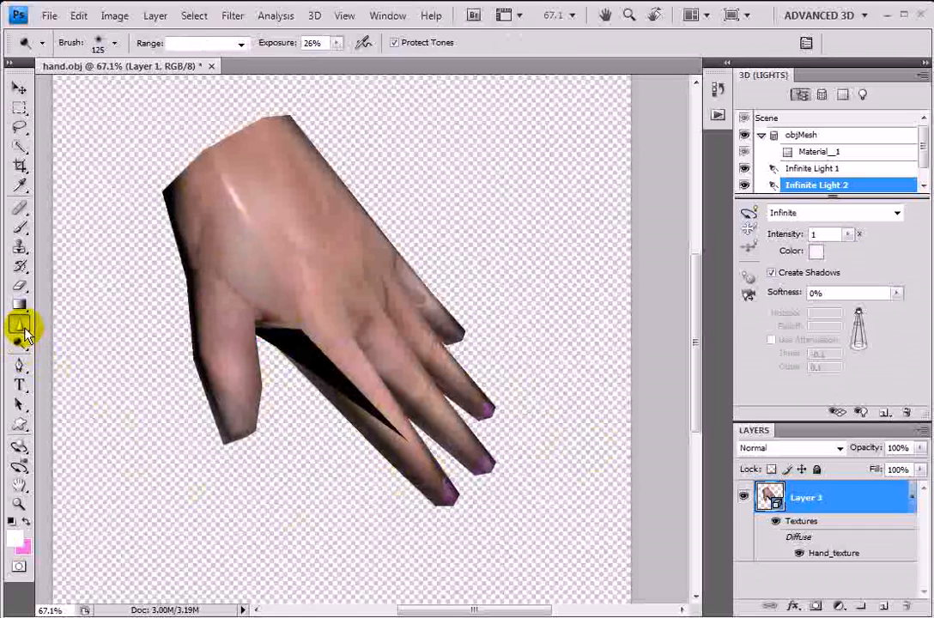
# Switch from the Sharpen tool to the Smudge tool for retouching the hand
pyautogui.click(19, 325)
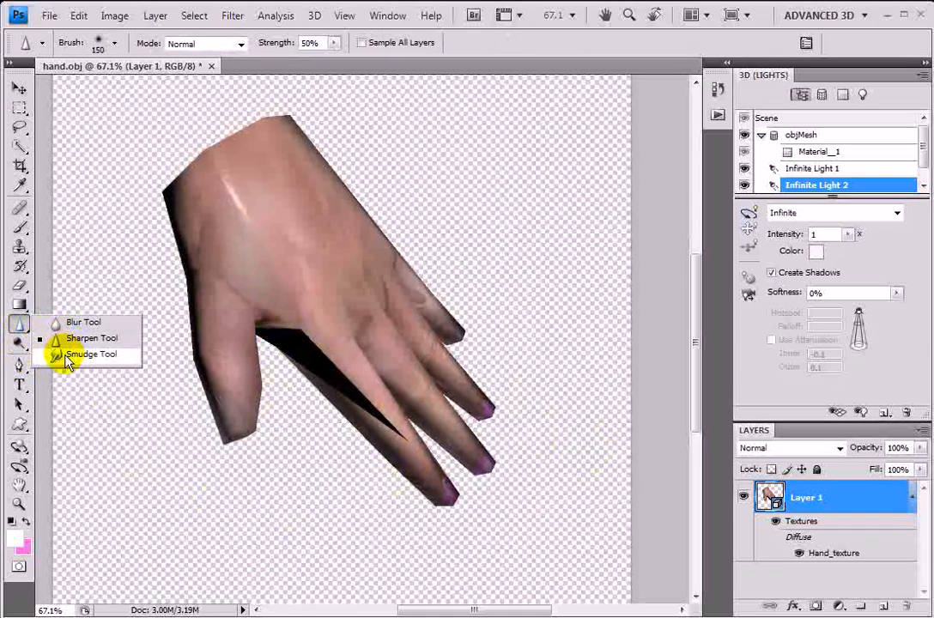
pyautogui.click(65, 355)
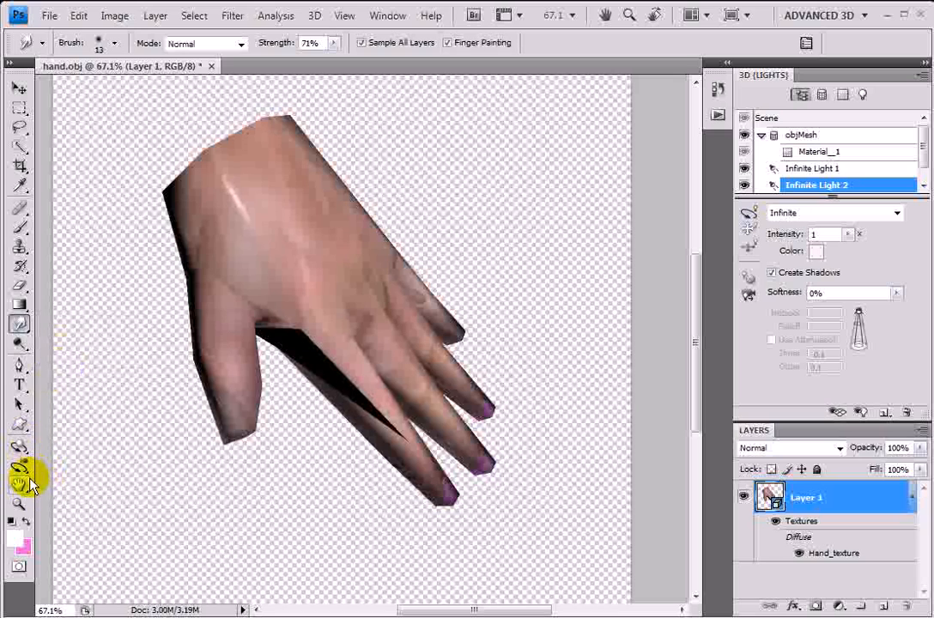